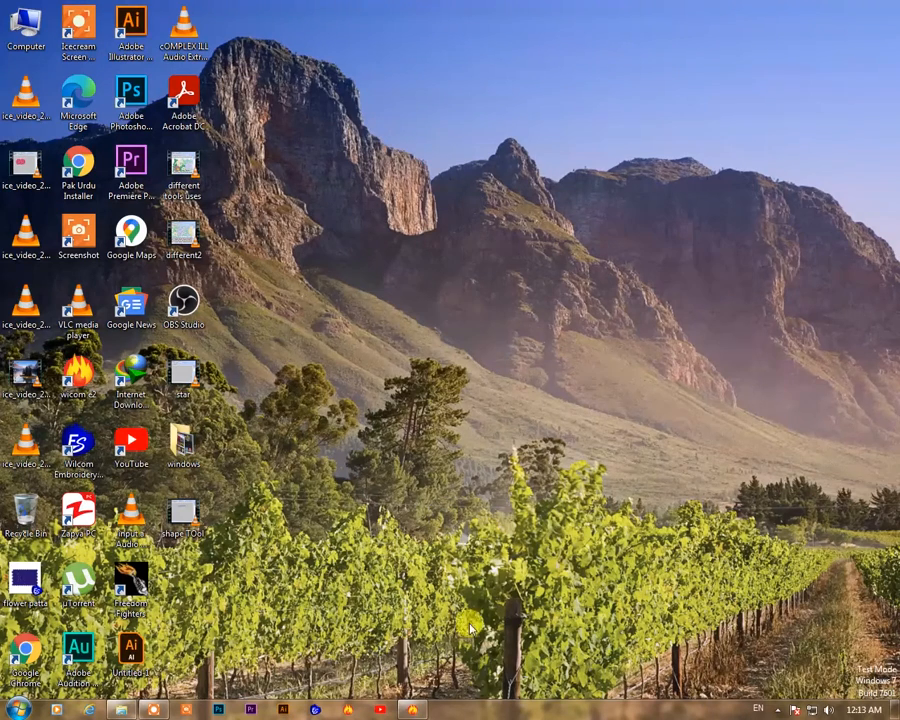
Switch to EmbroideryStudio and bring the Shaping toolbar back, positioning it above the design
left_click(412, 709)
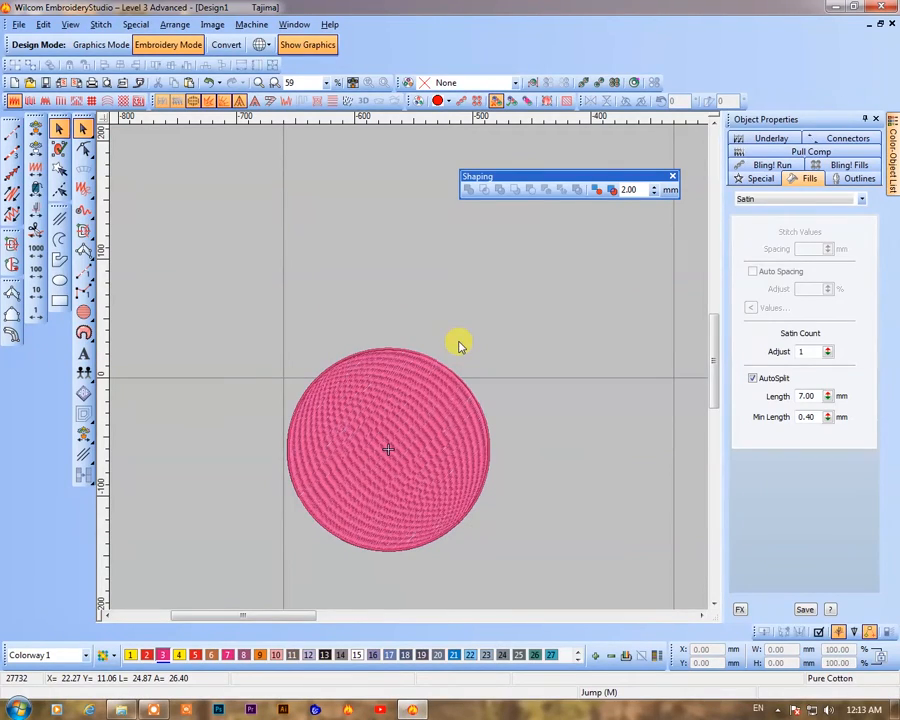
left_click_drag(556, 176, 398, 211)
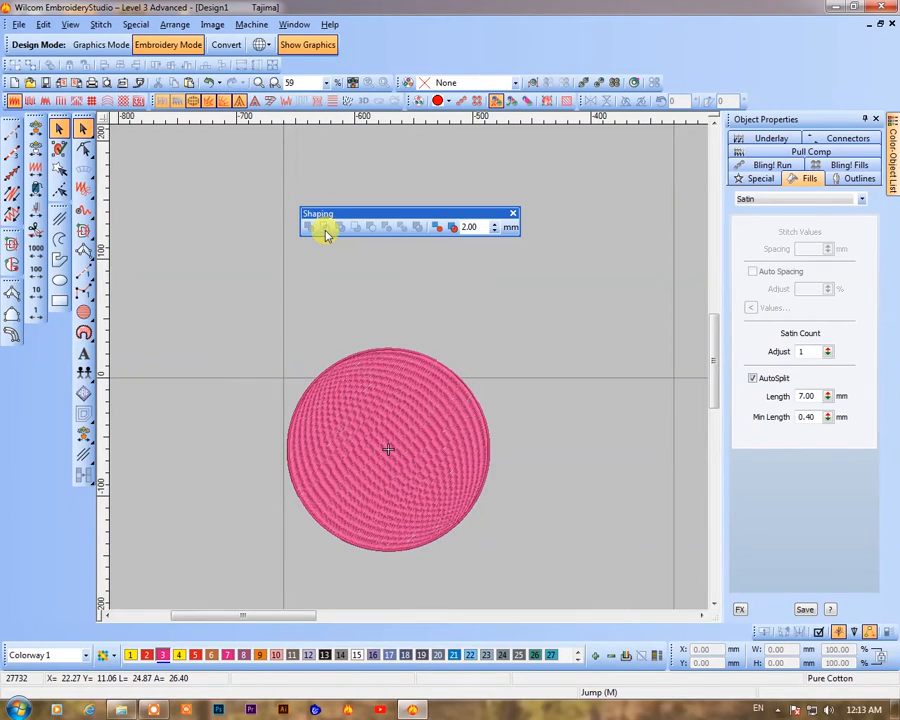
left_click(513, 213)
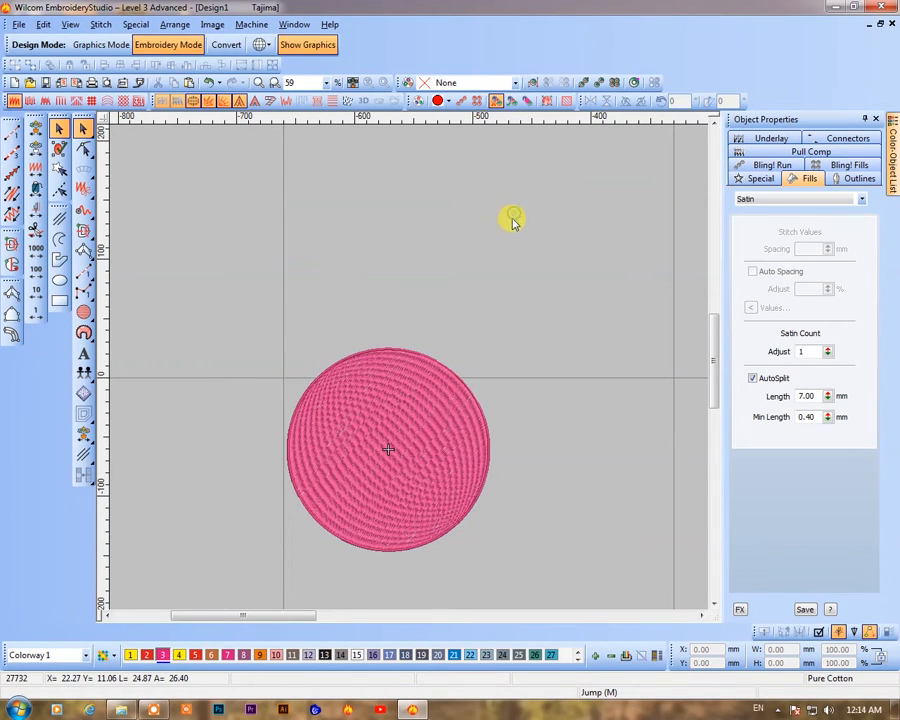
left_click(72, 24)
mouse_move(100, 331)
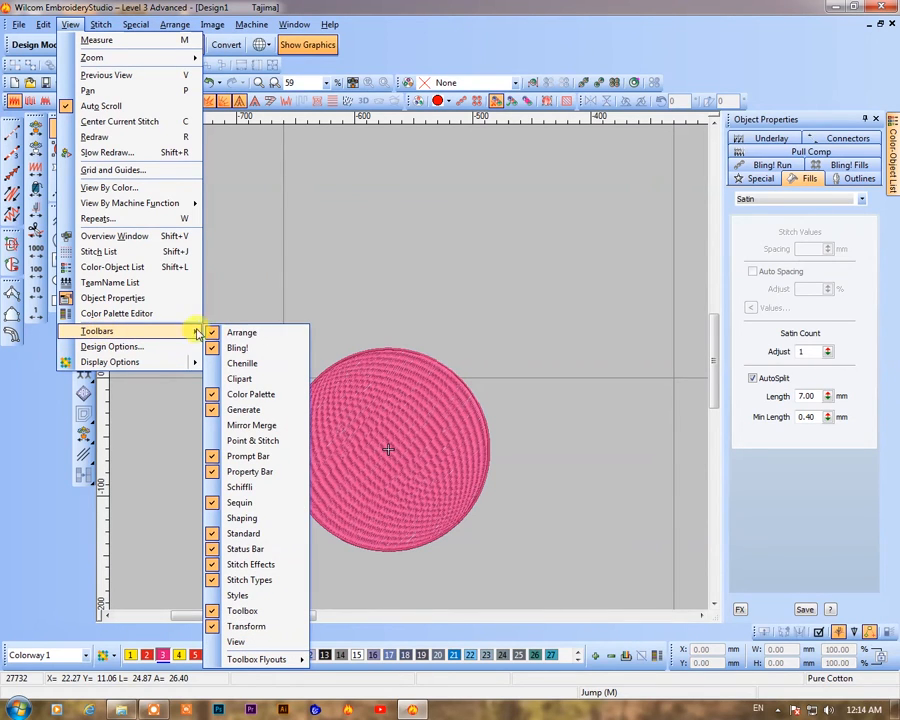
left_click(220, 520)
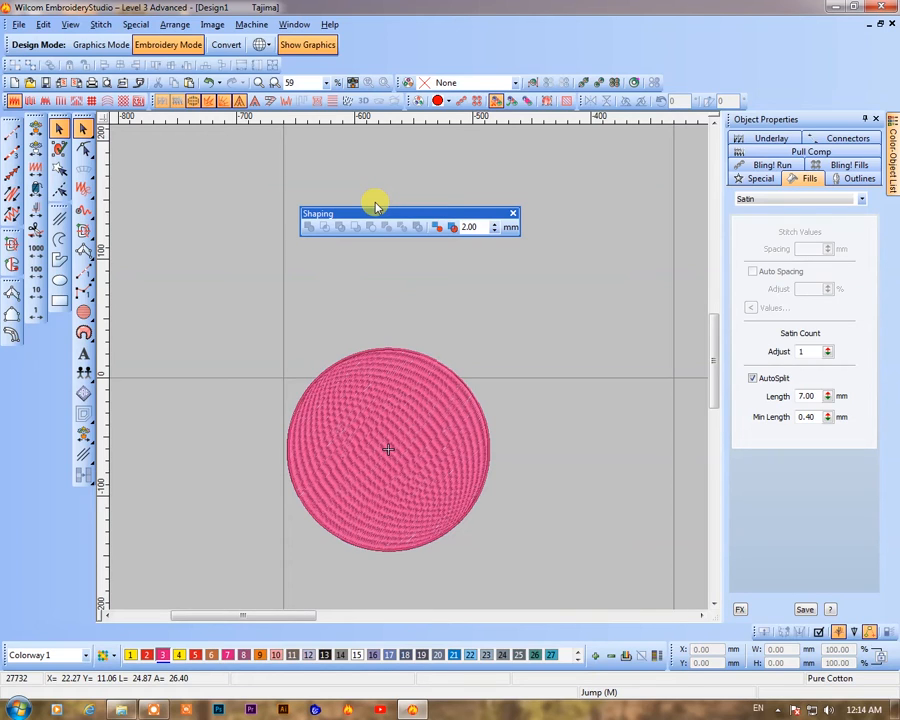
left_click_drag(376, 208, 376, 197)
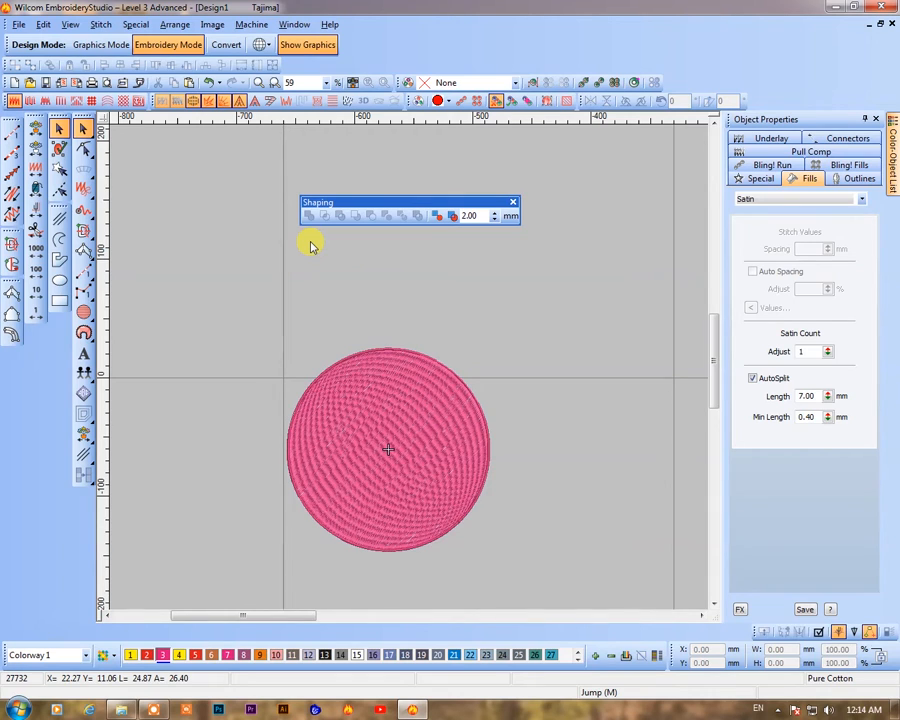
Undo the last change and draw a new circle about 203 mm wide with the Circle tool
key("ctrl+z")
left_click(84, 312)
left_click(265, 366)
left_click(370, 424)
key("Return")
key("Escape")
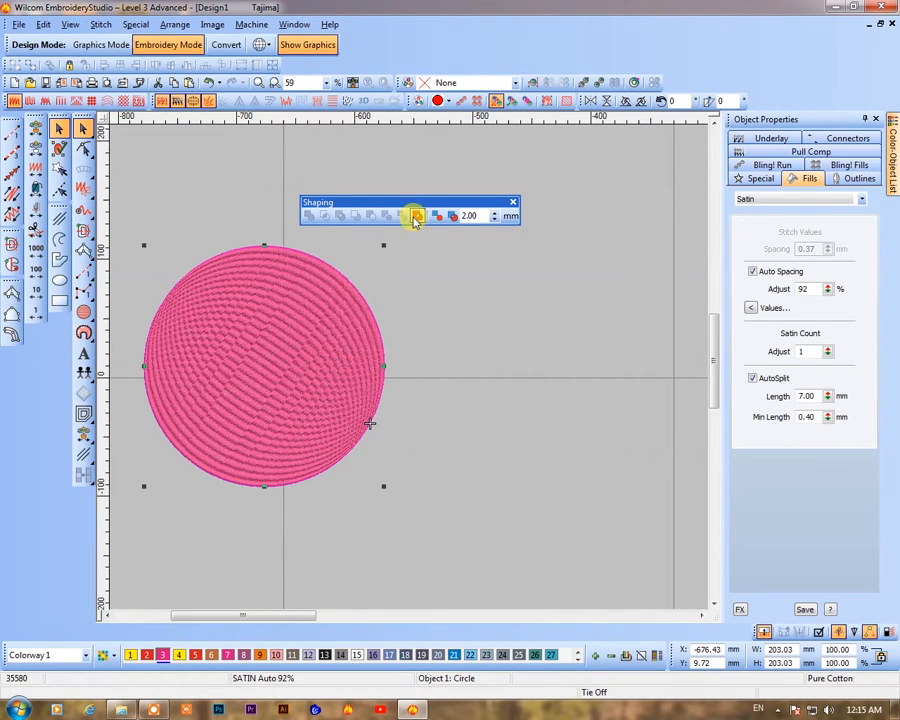
Copy the circle to the right of the original and shrink the circles to about 92 mm wide
mouse_move(310, 400)
left_mouse_down()
mouse_move(468, 399)
mouse_move(540, 416)
left_mouse_up()
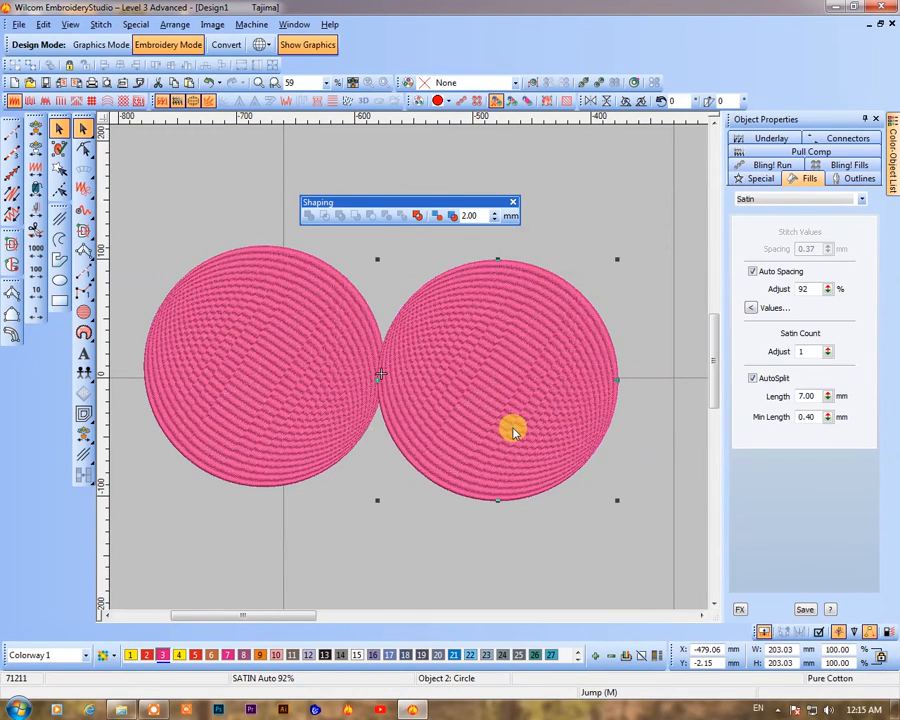
left_click(345, 432)
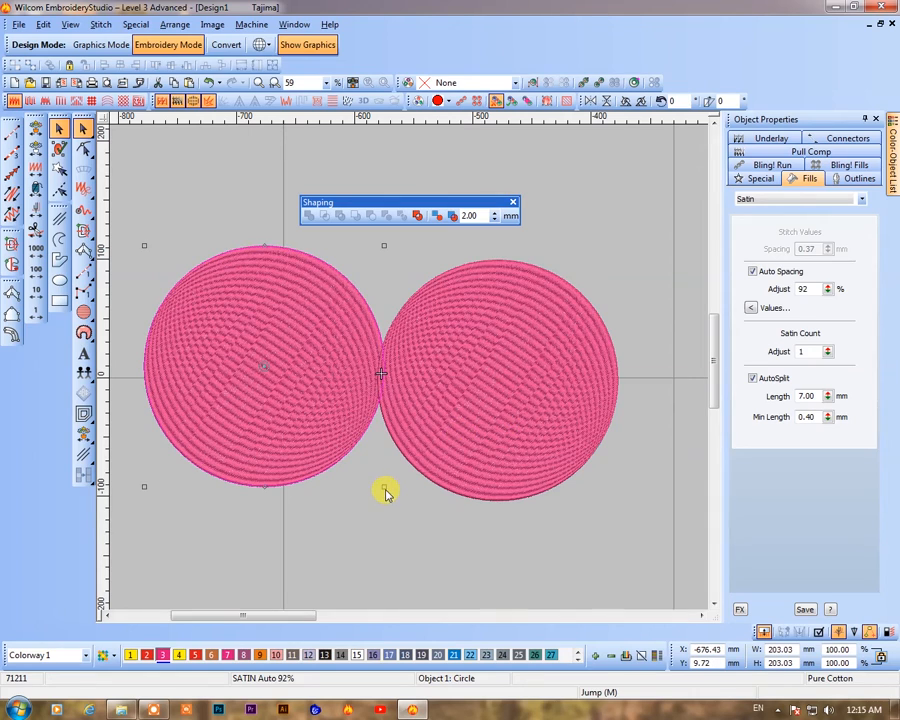
left_click(325, 437)
left_click_drag(276, 370, 295, 362)
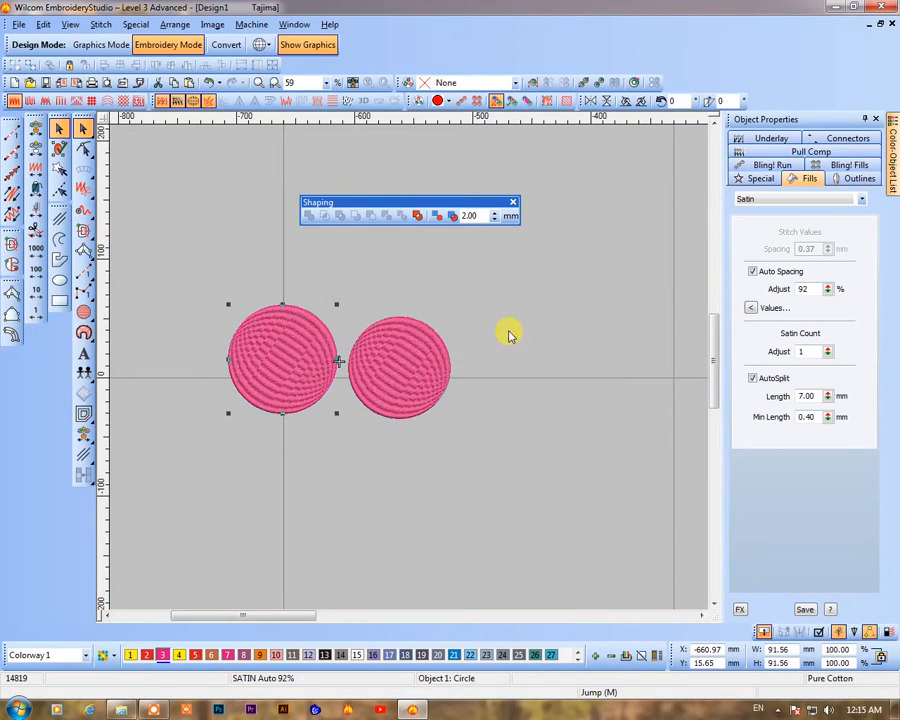
Reposition both circles and slide the right circle left so it overlaps the left circle
left_click(398, 398, "ctrl")
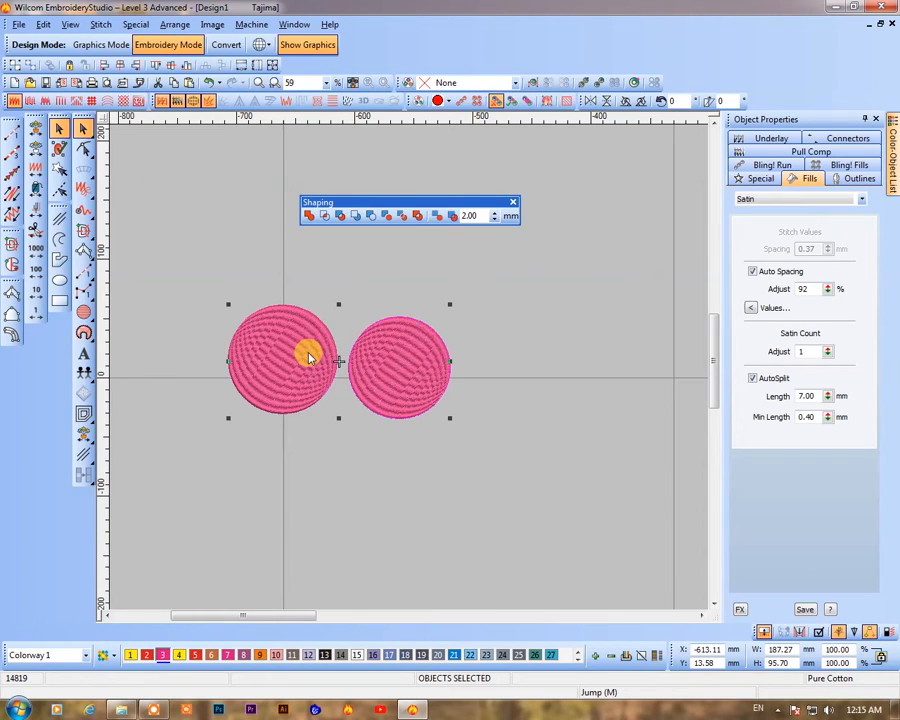
left_click_drag(309, 359, 311, 367)
left_click_drag(405, 394, 400, 385)
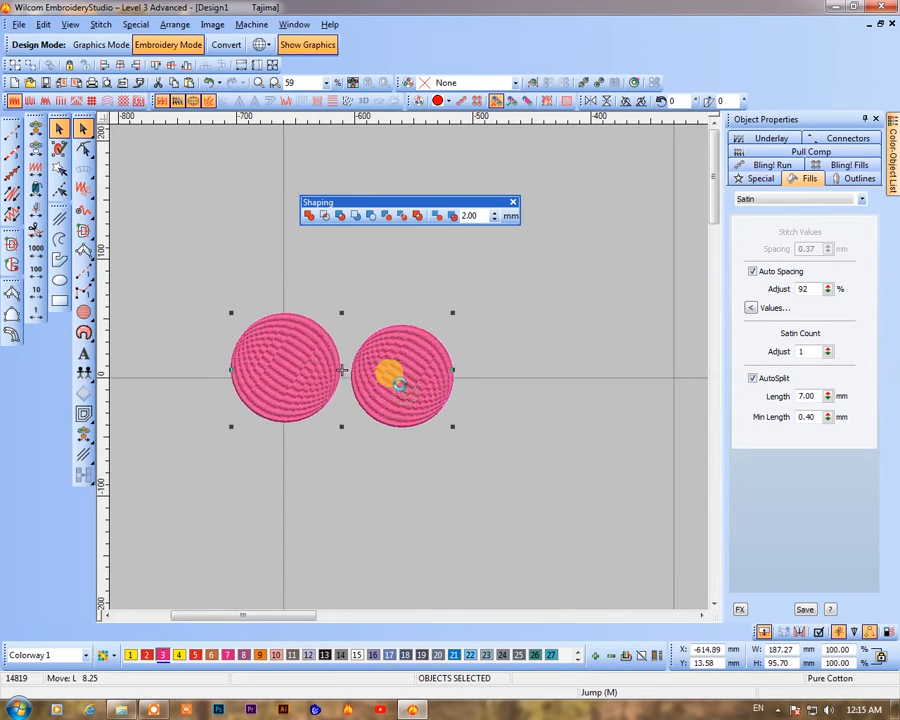
left_click(443, 489)
left_click(388, 395)
left_click_drag(388, 395, 360, 391)
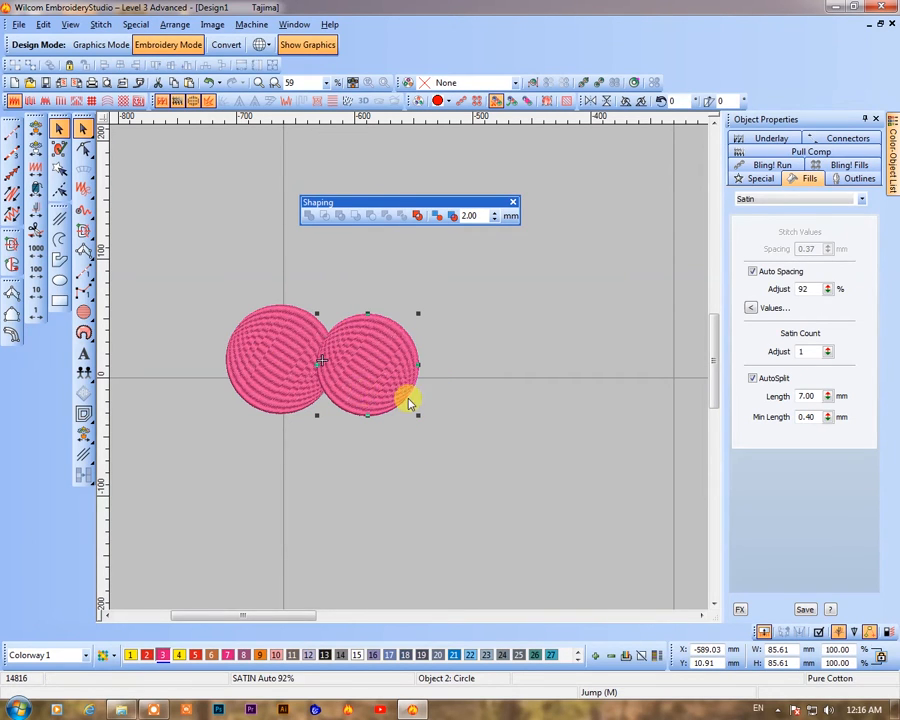
Zoom in, move the right circle away to leave a gap, and select both circles
key("b")
left_click_drag(230, 285, 449, 437)
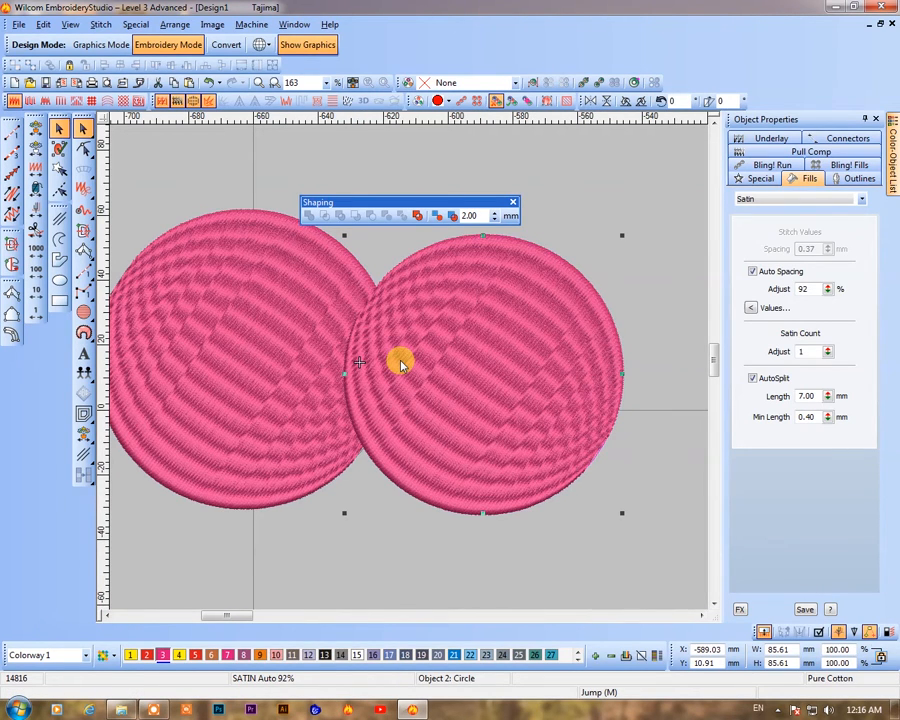
left_click_drag(400, 365, 570, 396)
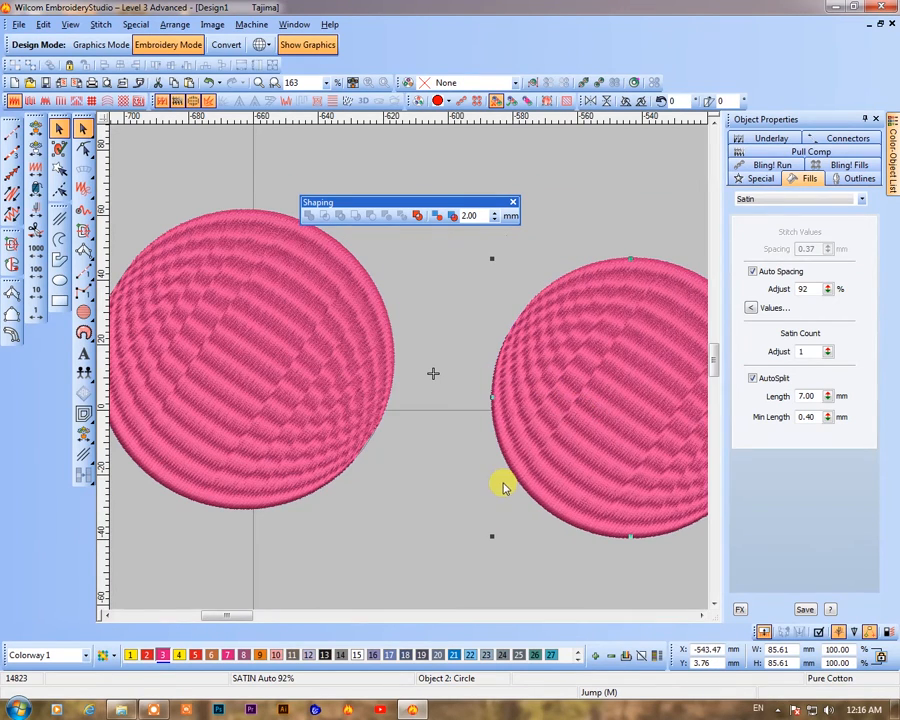
left_click(268, 400)
left_click(572, 432, "ctrl")
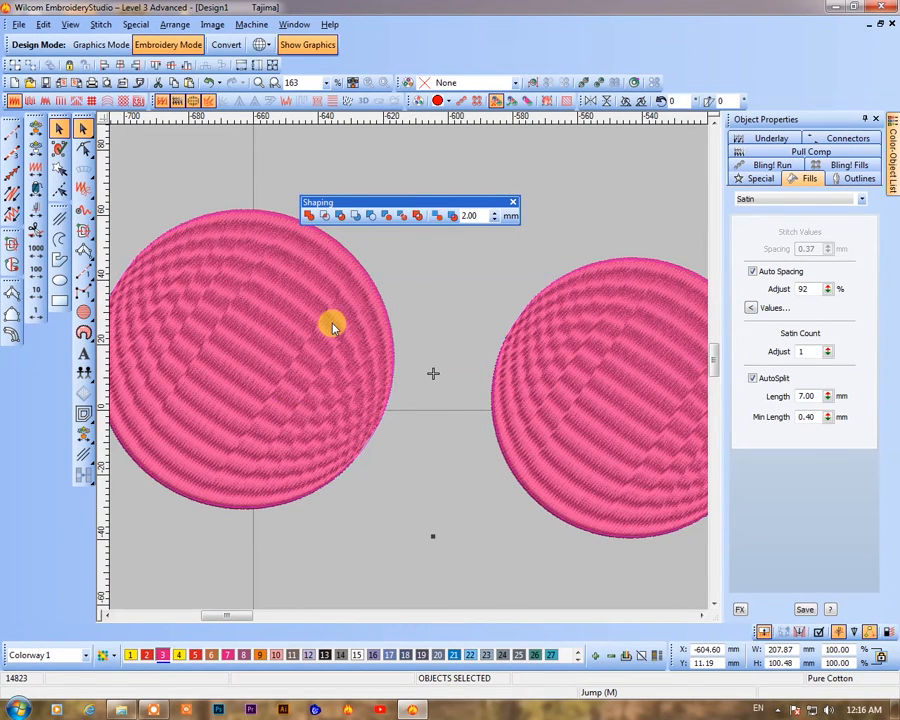
Apply Weld from the Shaping toolbar to the two separated circles
left_click(318, 216)
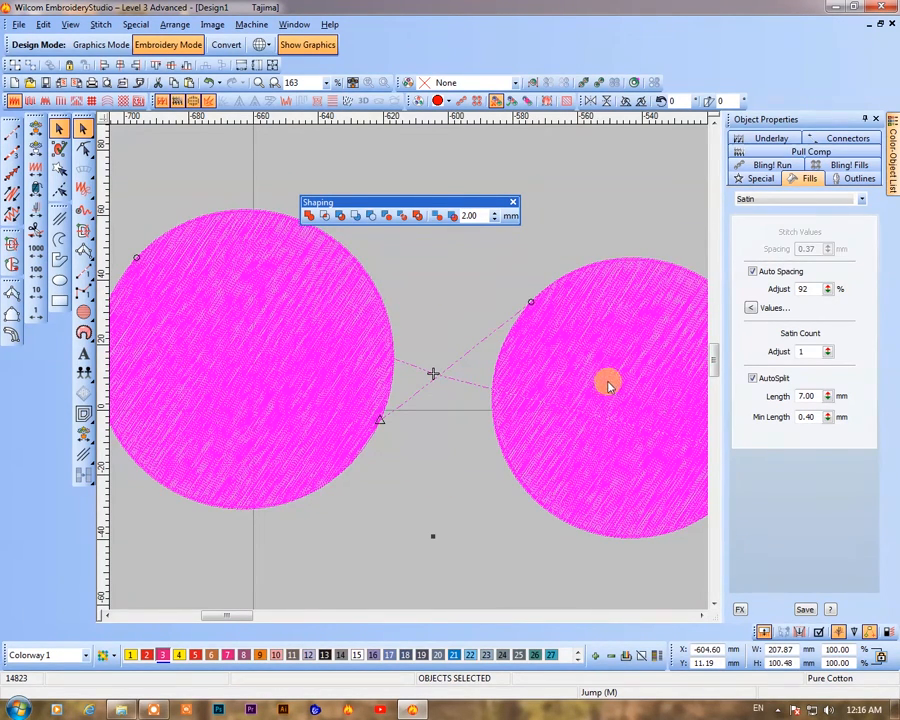
left_click(310, 219)
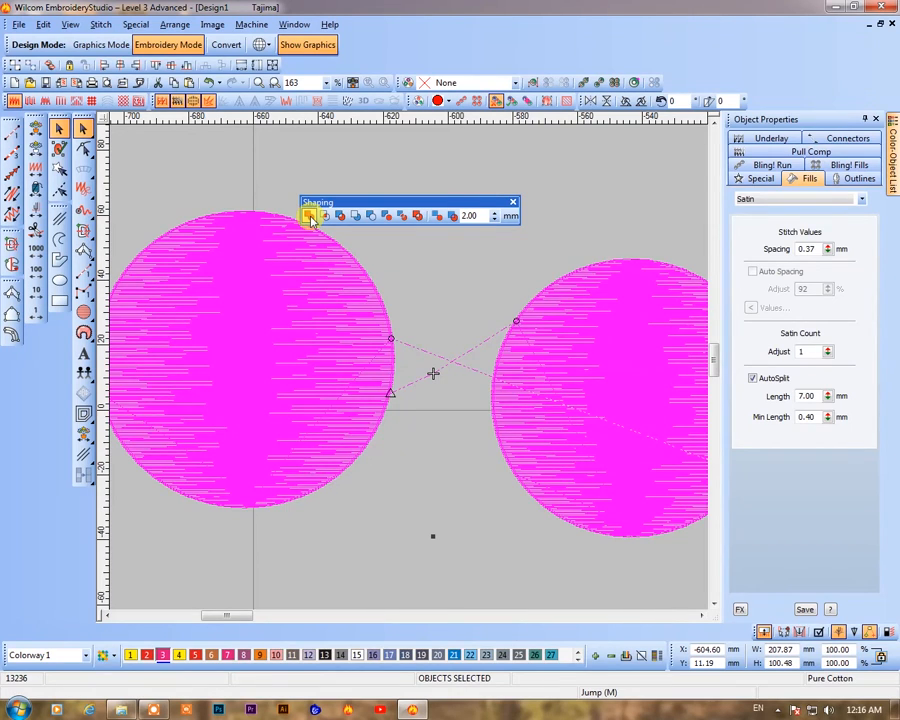
key("t")
left_click_drag(598, 431, 600, 475)
left_click_drag(615, 375, 583, 307)
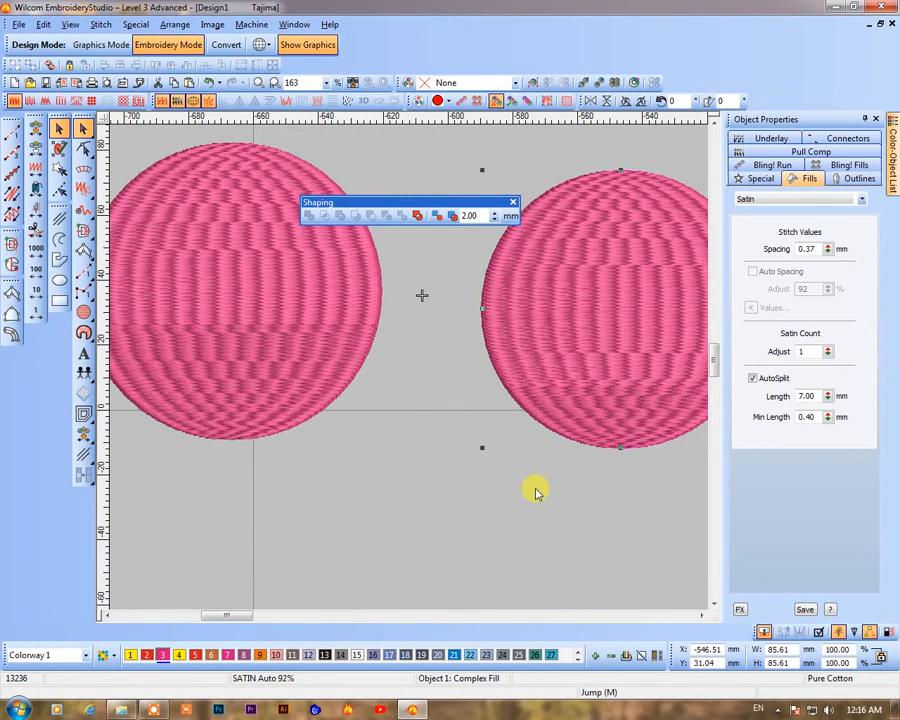
Select both circles and move the right circle left until it touches the left one
left_click(317, 322, "ctrl")
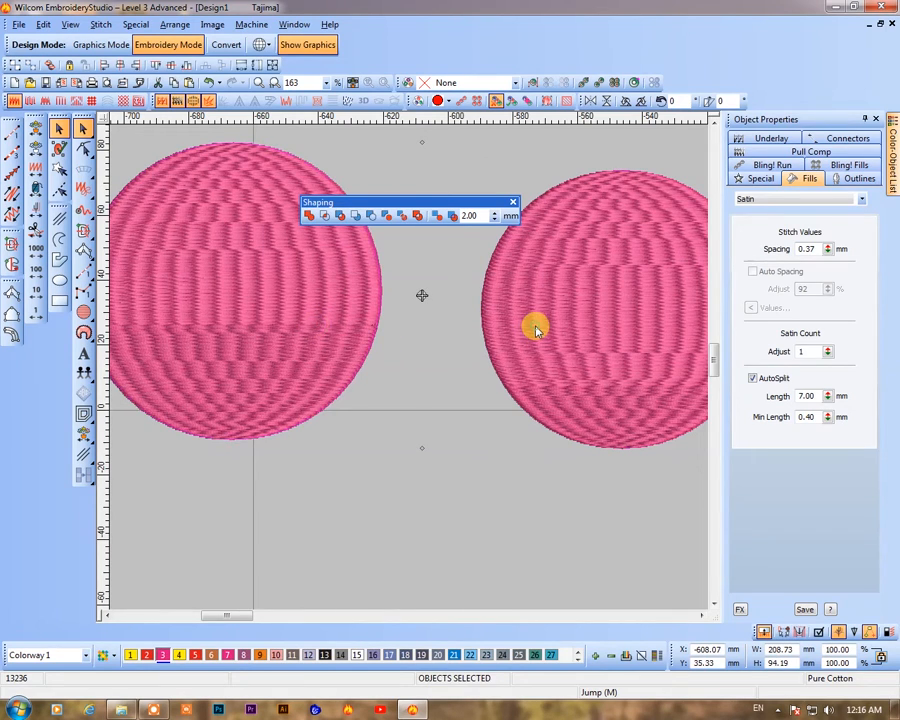
left_click(603, 390)
left_click_drag(603, 390, 503, 394)
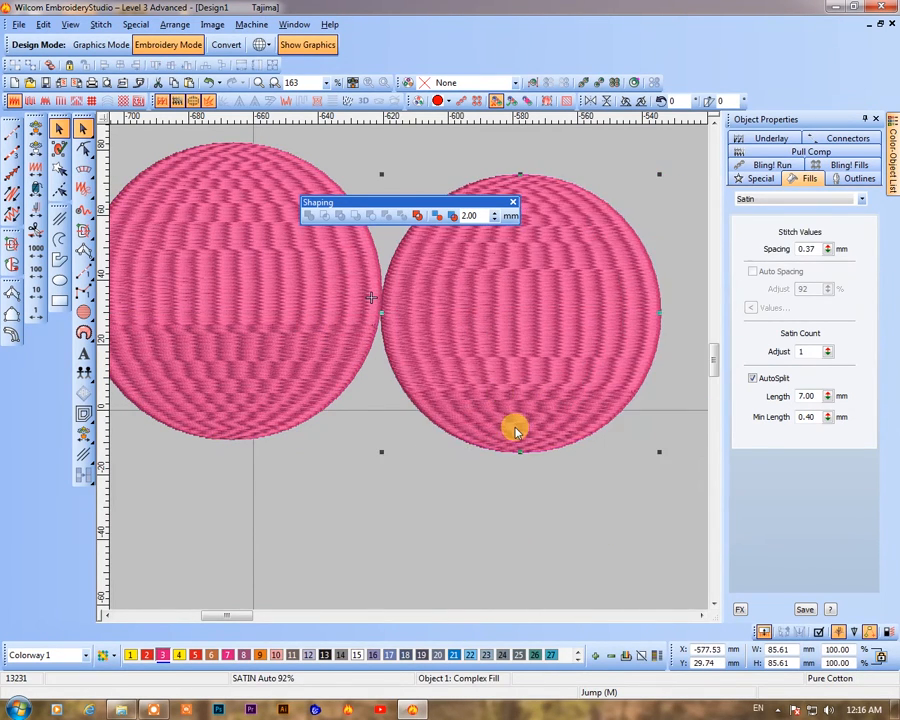
Zoom in on the joint, then select both circles and recolour them with thread colour 21
key("b")
left_click_drag(335, 260, 447, 346)
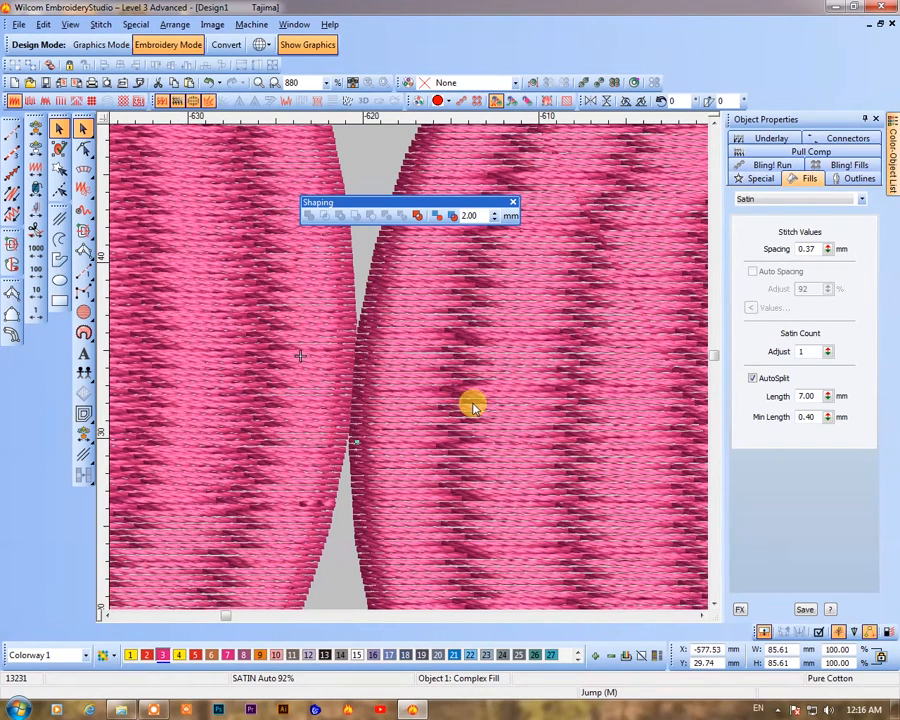
left_click(238, 363)
left_click(418, 407, "ctrl")
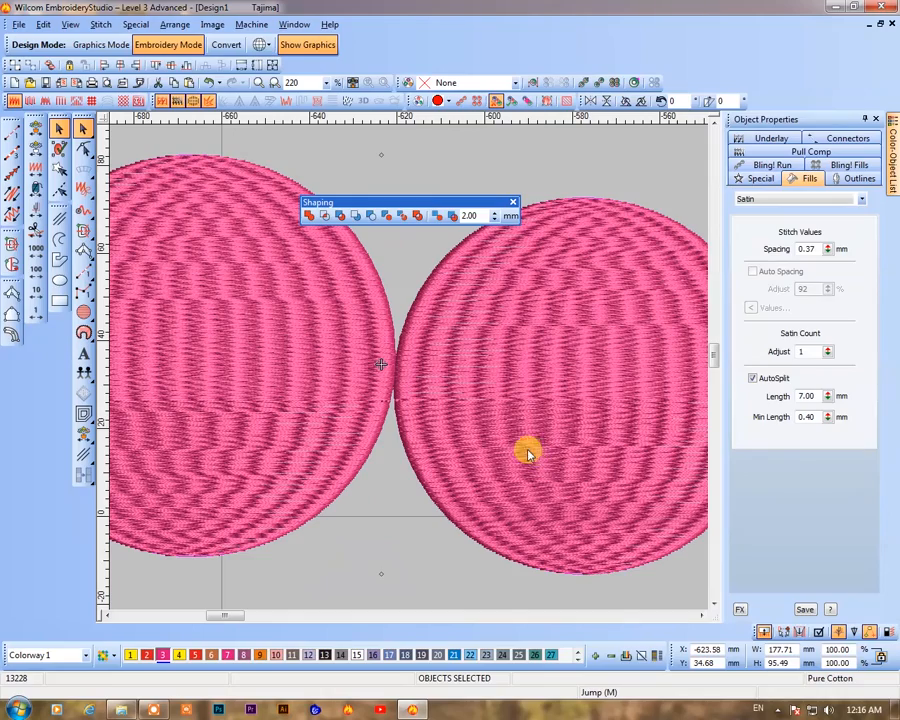
left_click(455, 655)
left_click(507, 545)
left_click(366, 374)
left_click(467, 421, "ctrl")
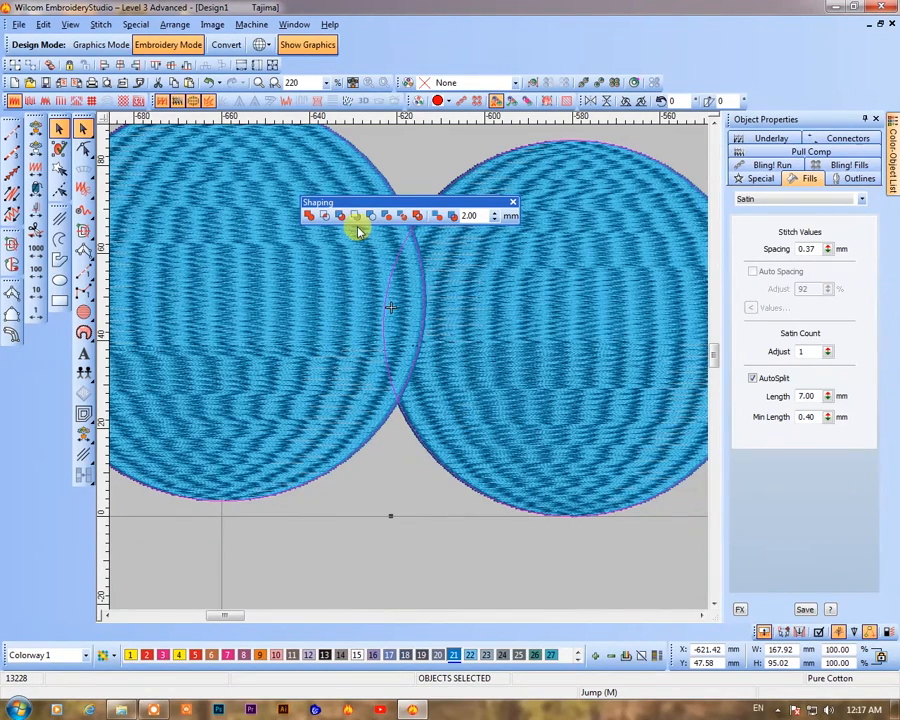
Weld the two blue circles into a single shape
left_click(308, 215)
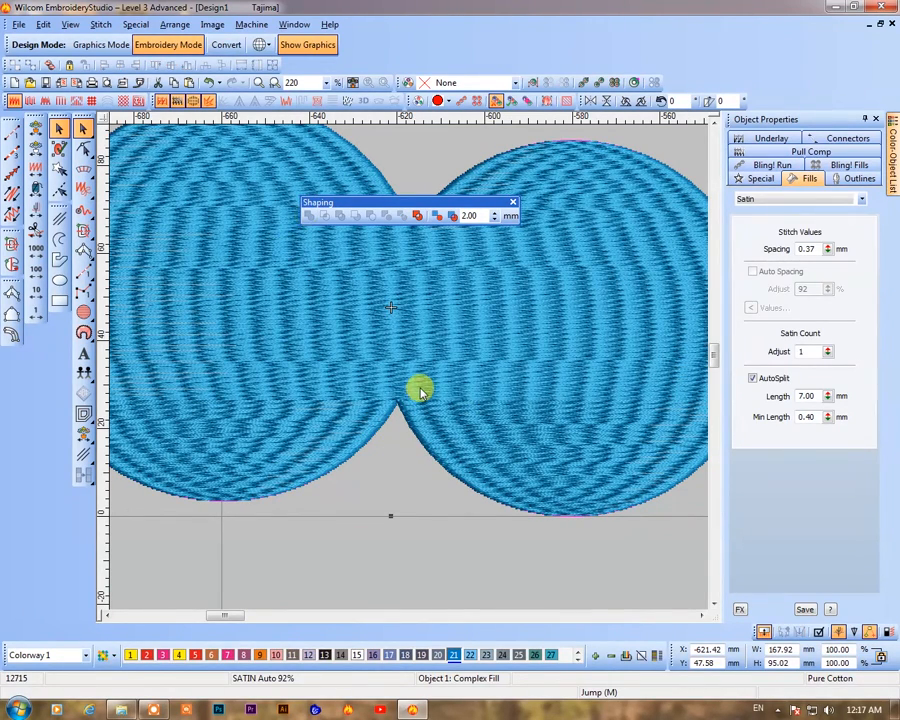
scroll(420, 390, "down", 4)
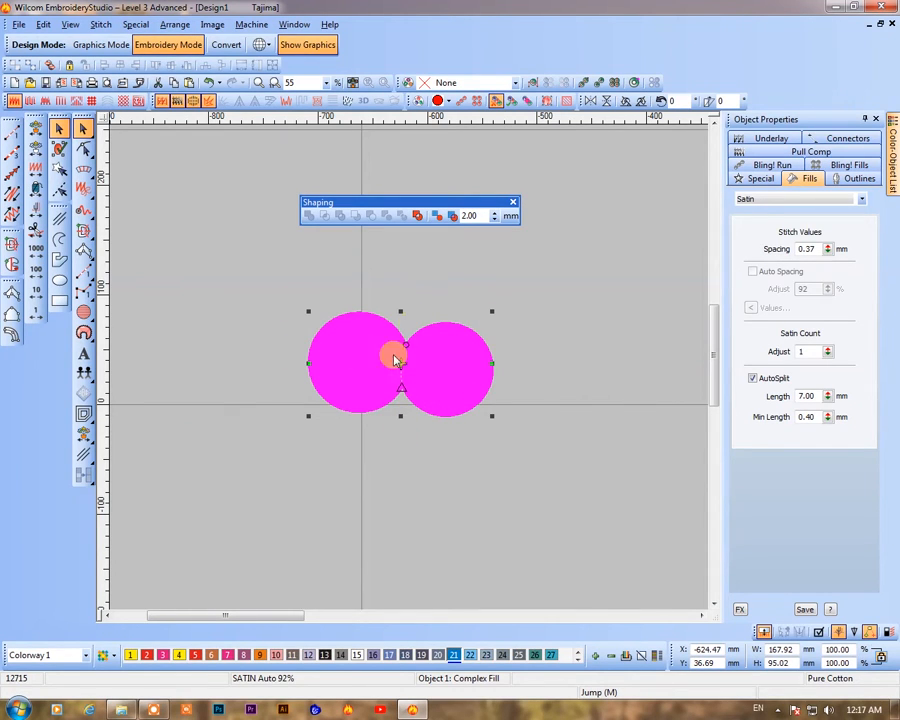
key("t")
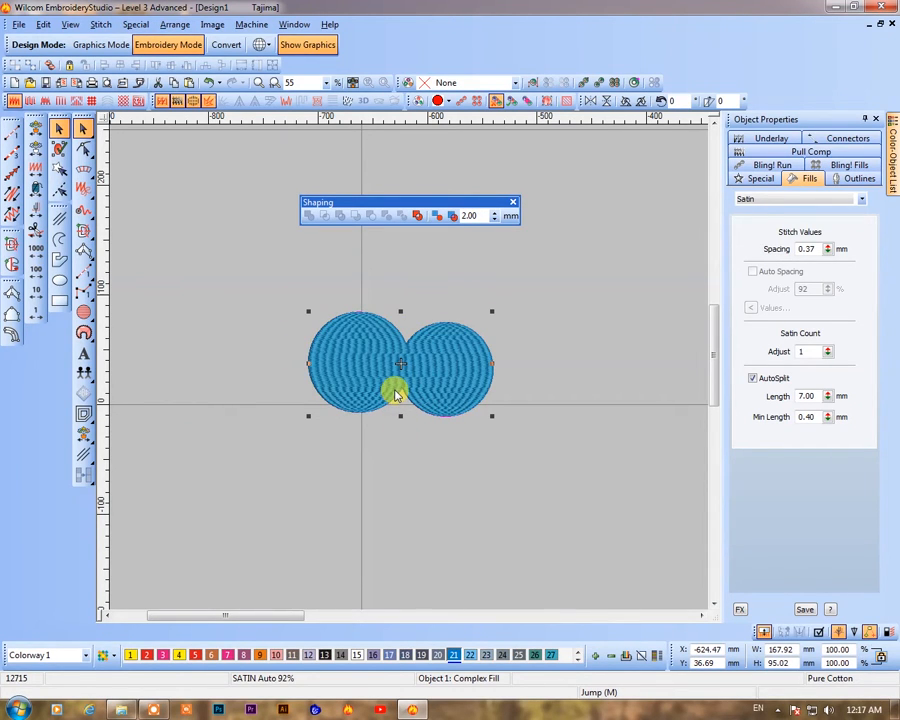
key("b")
left_click_drag(321, 316, 474, 417)
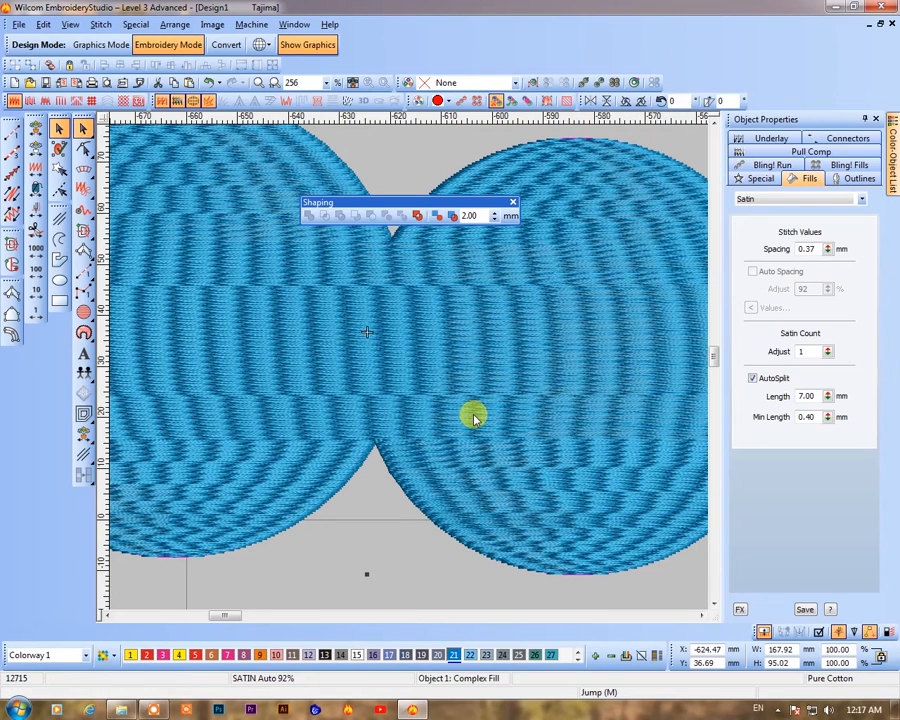
Draw an angled multi-point run-stitch line with the Run tool
key("shift+z")
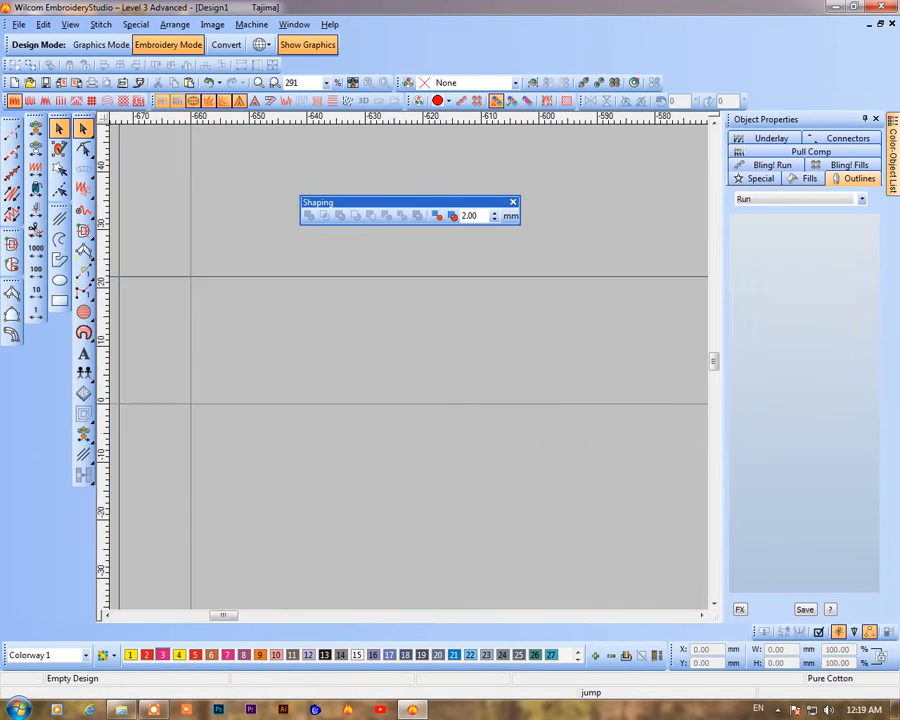
left_click(12, 133)
left_click(317, 350)
left_click(550, 339)
key("Return")
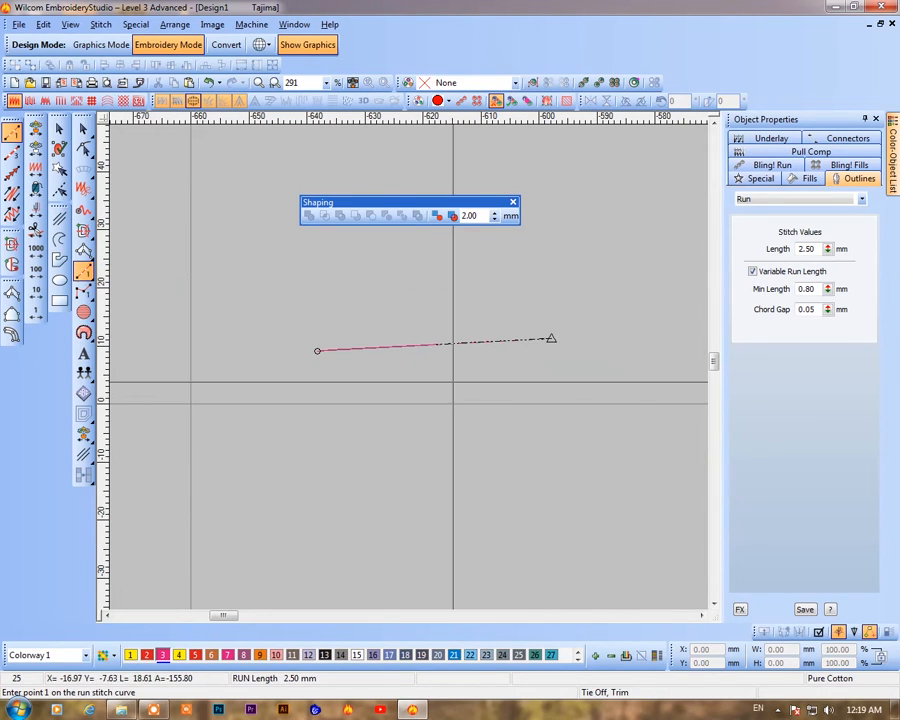
left_click(502, 430)
left_click(549, 340)
key("Return")
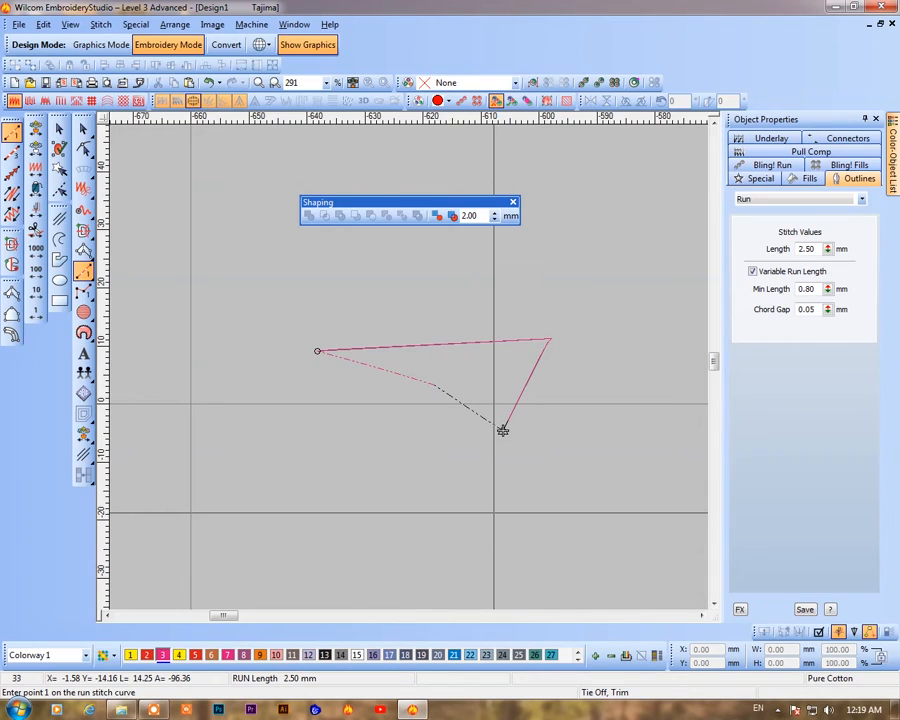
key("Escape")
Zoom into the run line's corner and reshape it by moving the corner point to form a sharp tip
left_click(554, 314)
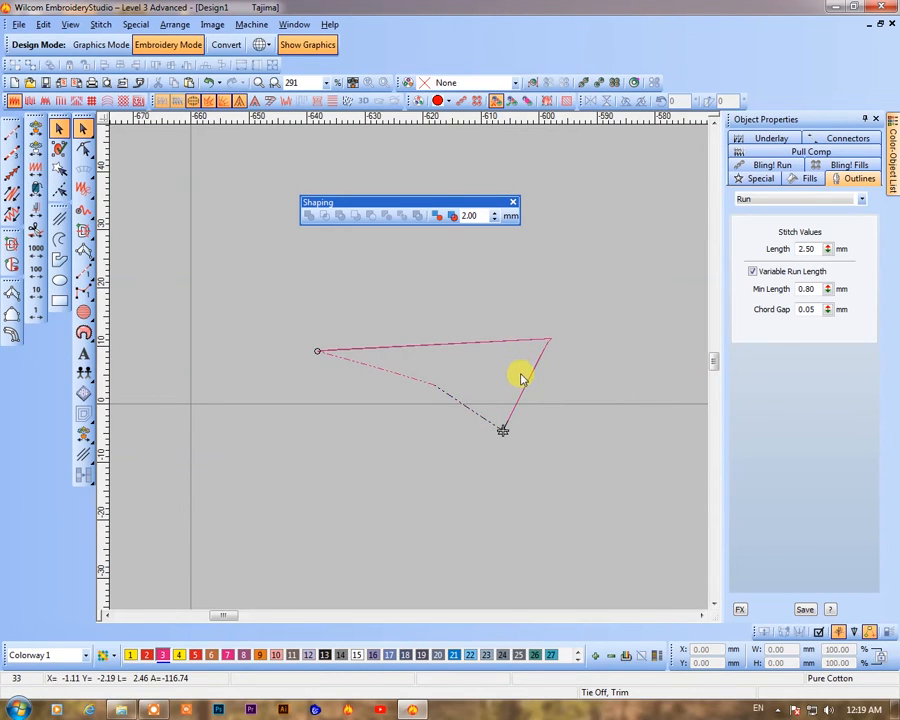
key("b")
left_click_drag(575, 330, 519, 369)
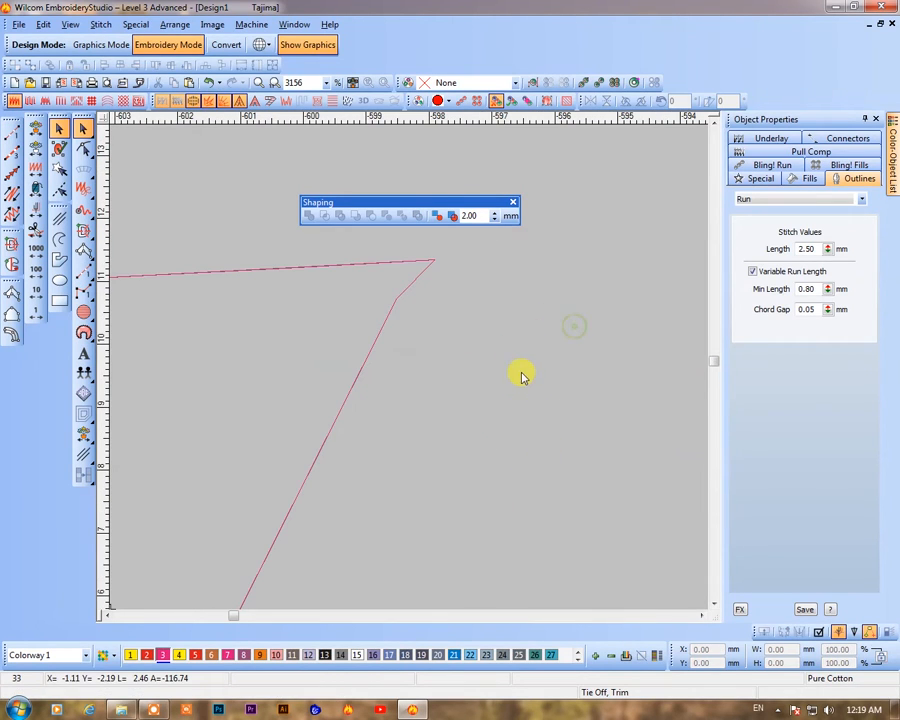
left_click(387, 322)
left_click(380, 266)
left_click_drag(396, 302, 592, 243)
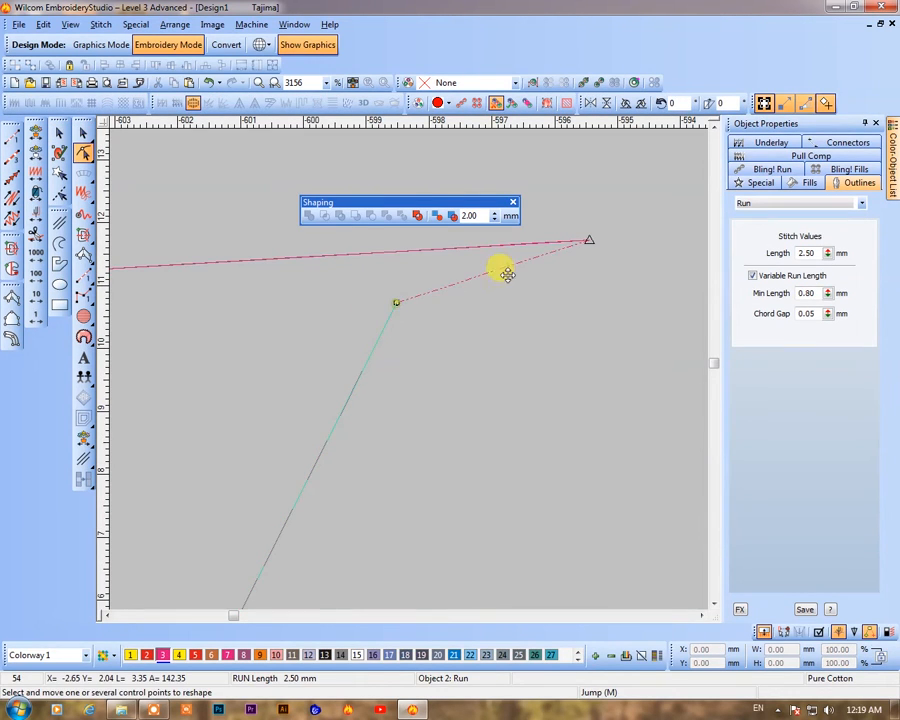
left_click_drag(396, 302, 592, 243)
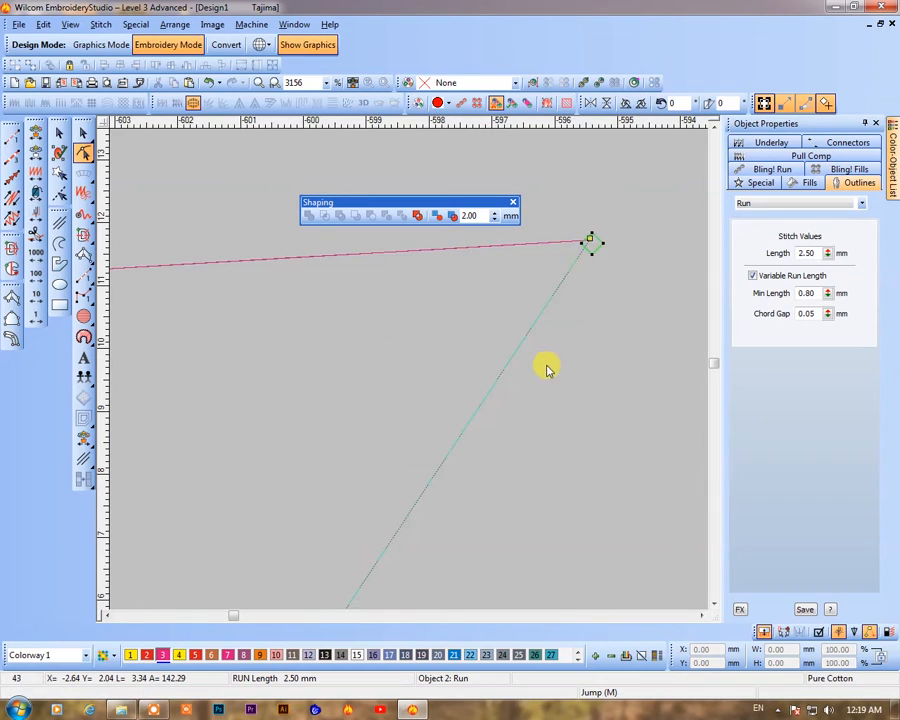
key("Escape")
Select the angled run-stitch line and delete it
left_click(541, 242, "ctrl")
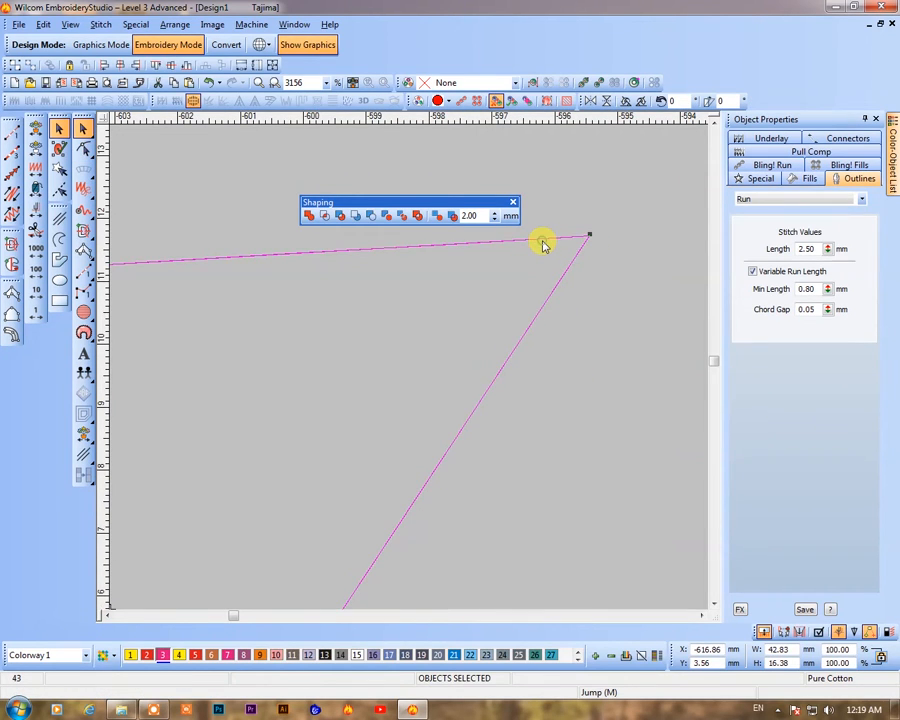
left_click(306, 212)
key("h")
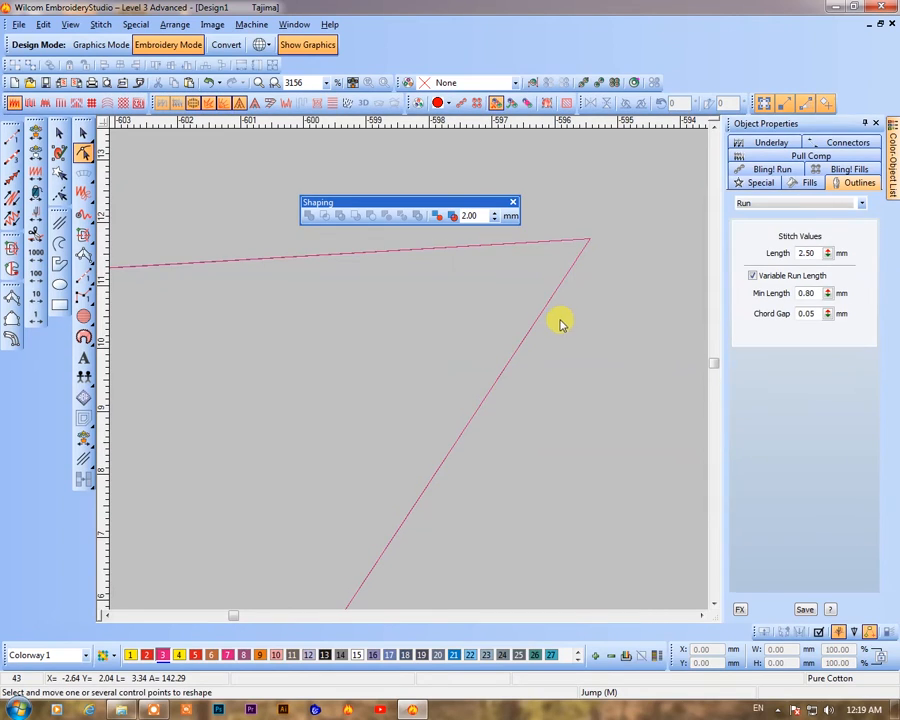
left_click(584, 250)
key("Escape")
scroll(437, 422, "down", 2)
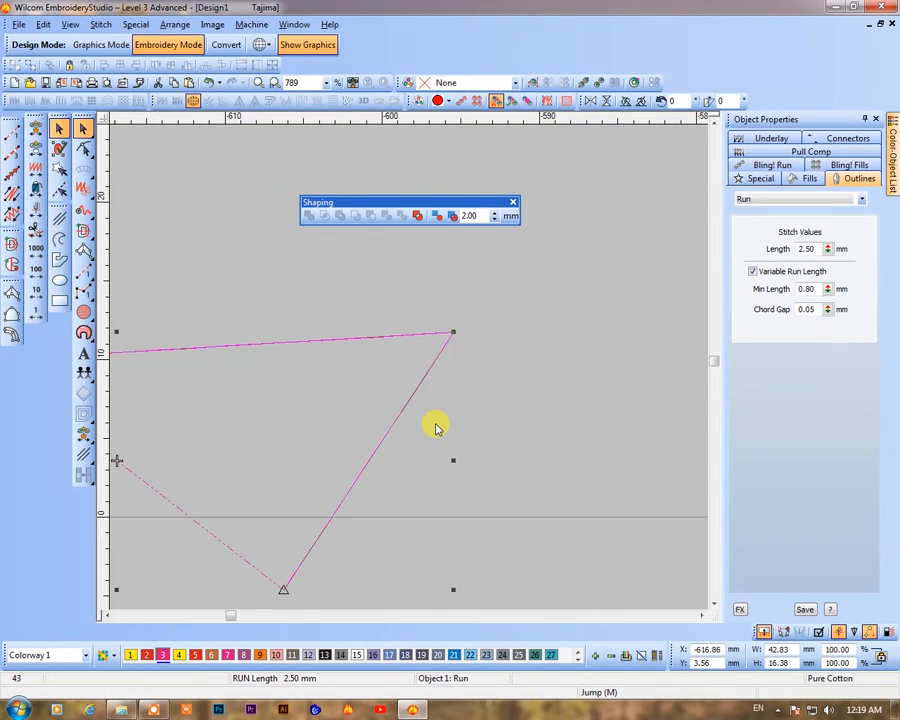
key("Delete")
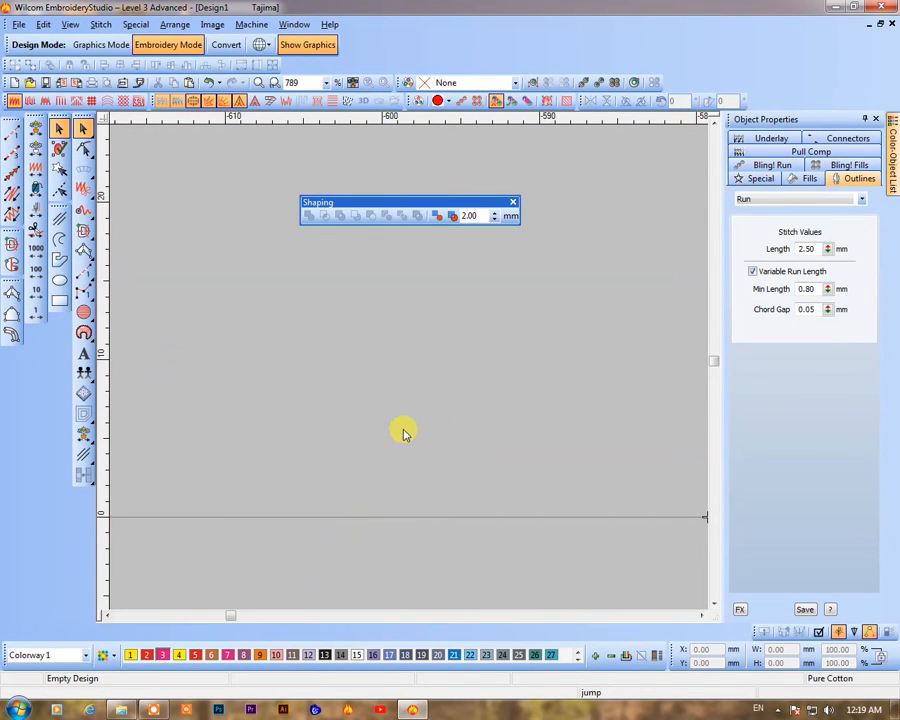
Draw two adjacent circles with the Circle tool
left_click(83, 311)
left_click(211, 305)
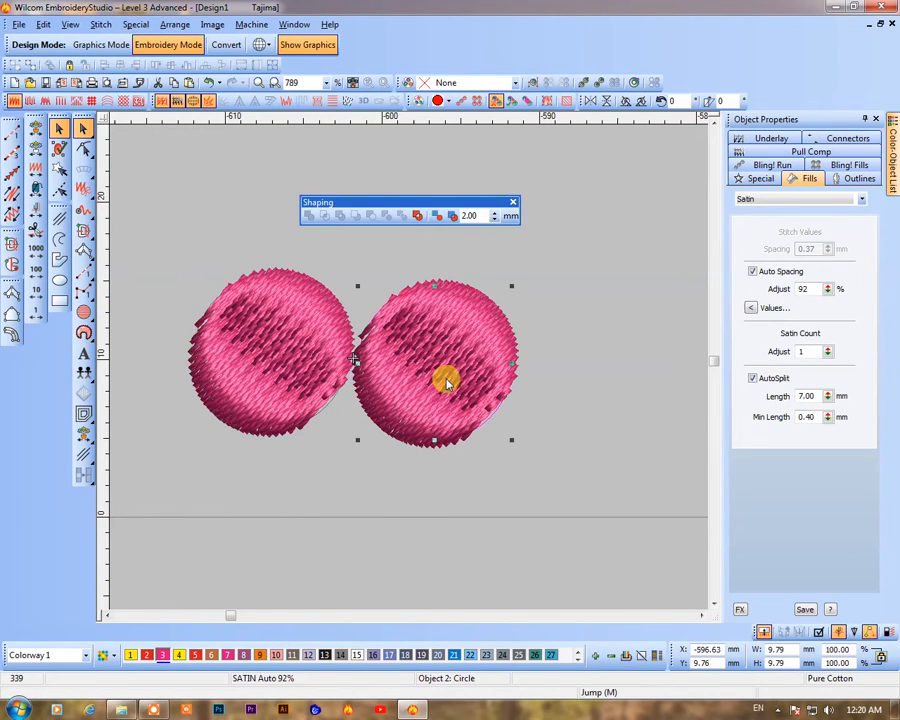
left_click(337, 336)
left_click(433, 357, "ctrl")
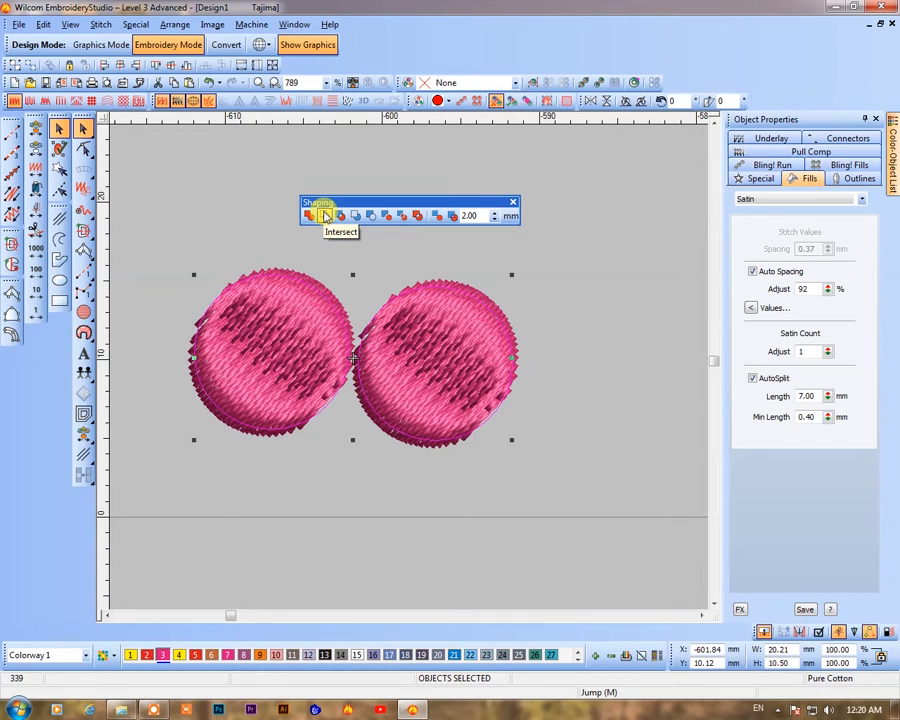
Move the right circle leftward so it overlaps the left circle
mouse_move(446, 389)
left_mouse_down()
mouse_move(394, 374)
mouse_move(455, 401)
left_mouse_up()
left_click(572, 513)
left_click_drag(401, 395, 355, 397)
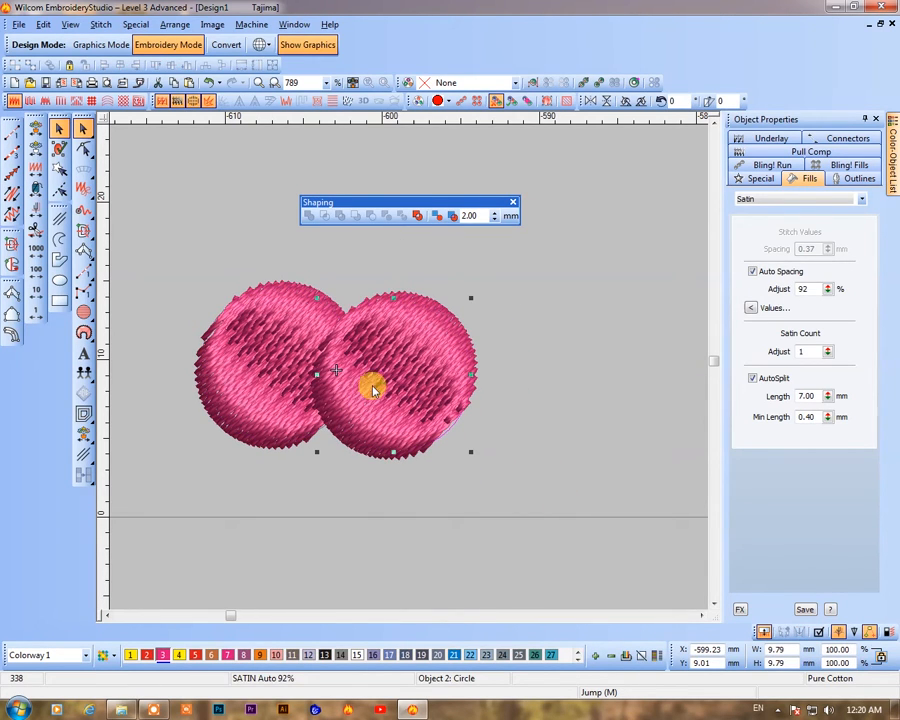
Try the Intersect tool on both overlapping circles, move the resulting shape, then undo both changes
key("t")
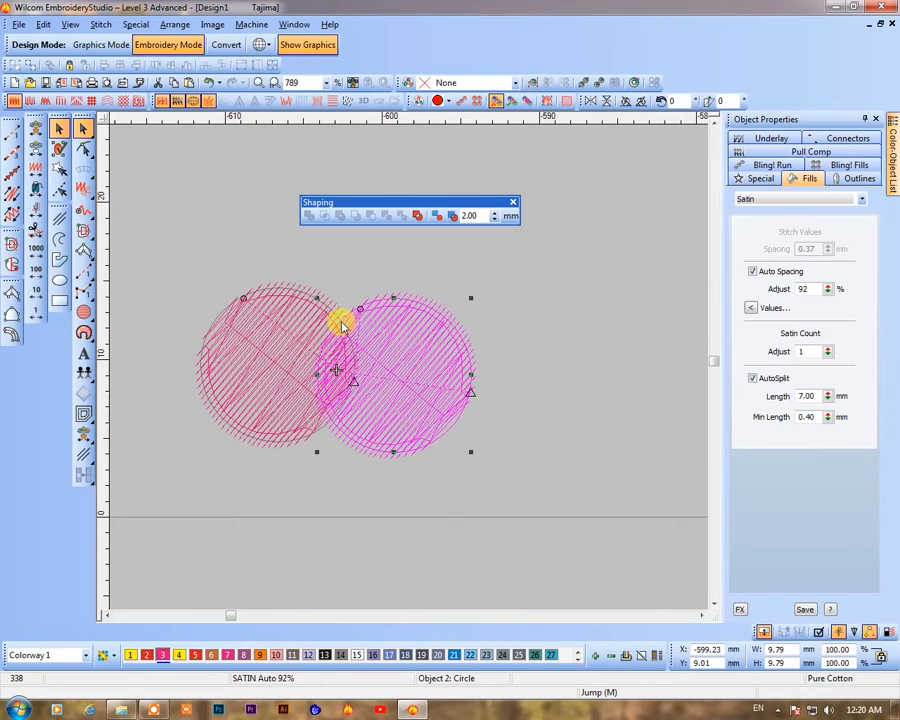
key("ctrl+a")
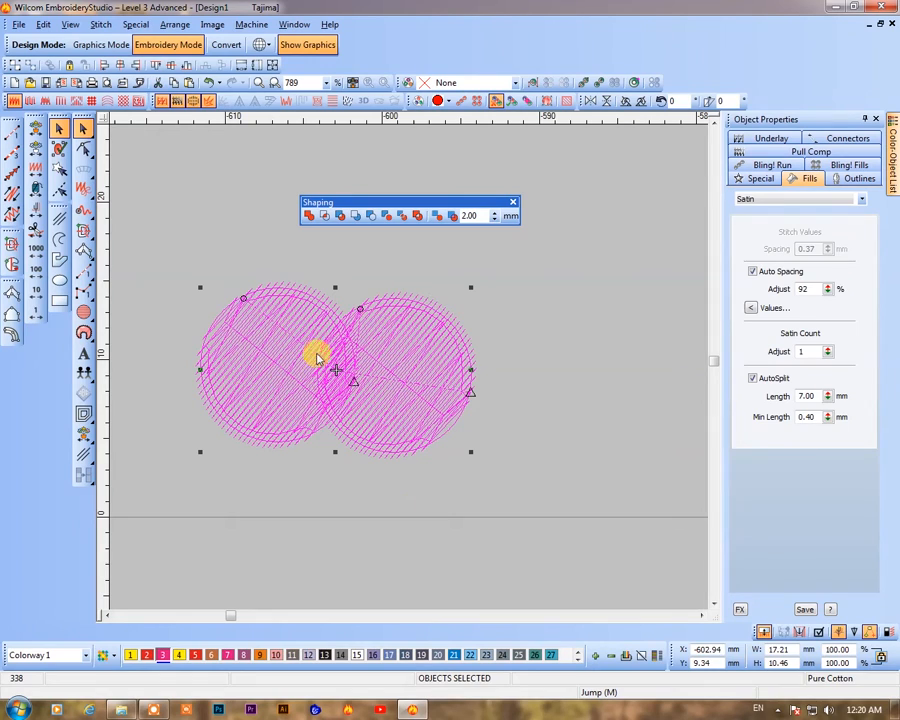
left_click(326, 218)
left_click(333, 436)
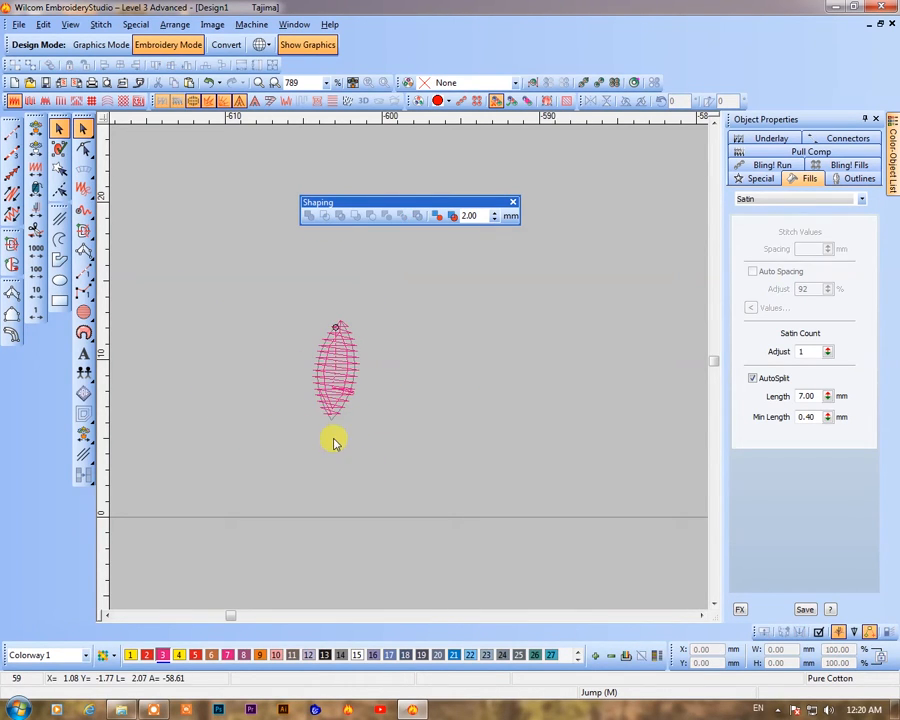
left_click_drag(330, 395, 406, 426)
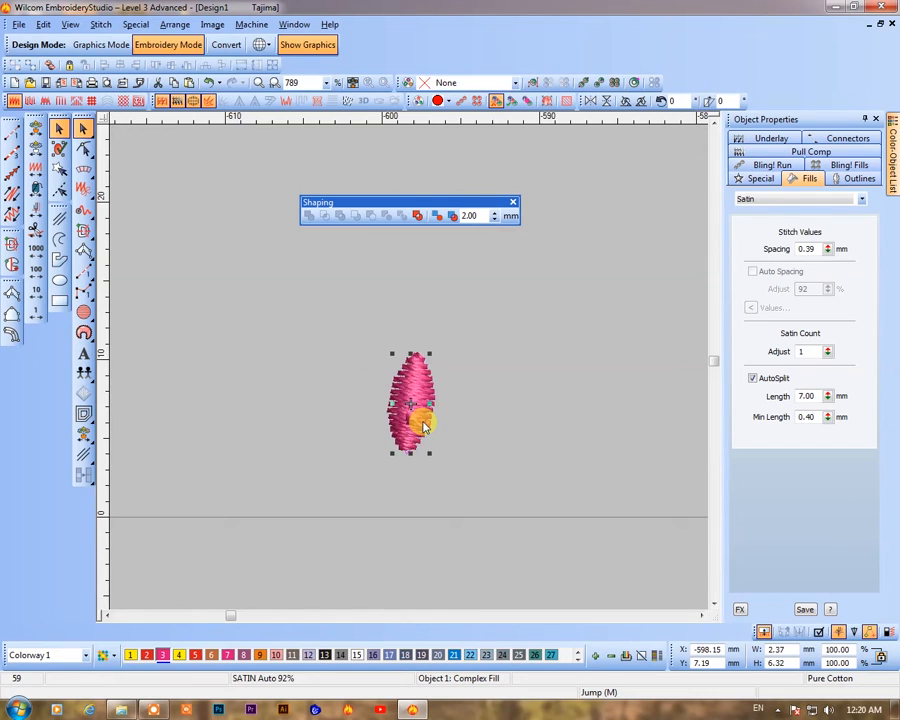
key("ctrl+z")
key("ctrl+z")
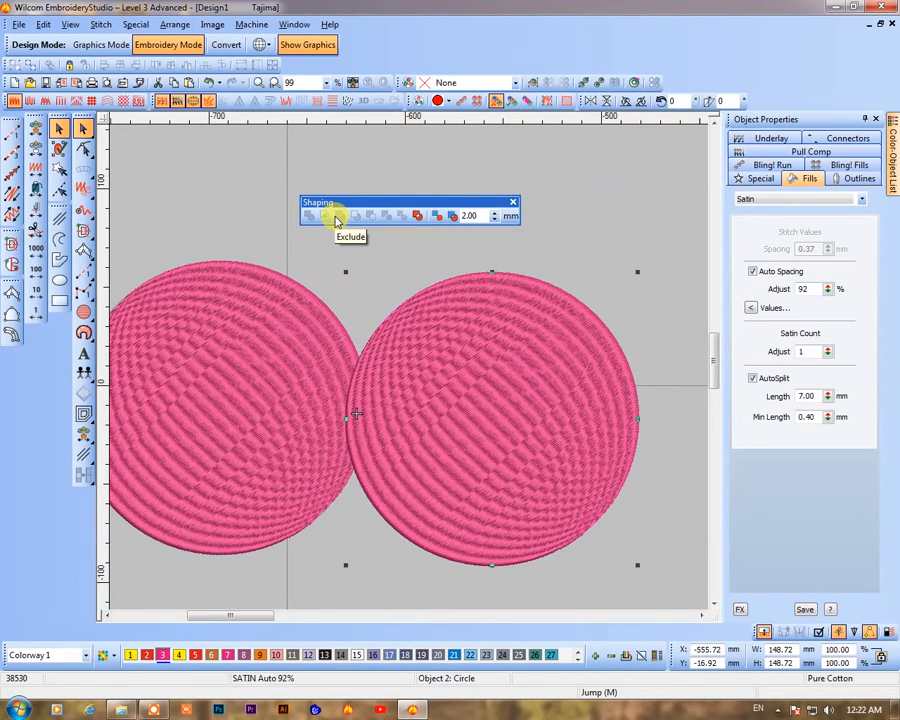
Try the Exclude tool on the two overlapping circles, then undo it
left_click_drag(426, 449, 397, 461)
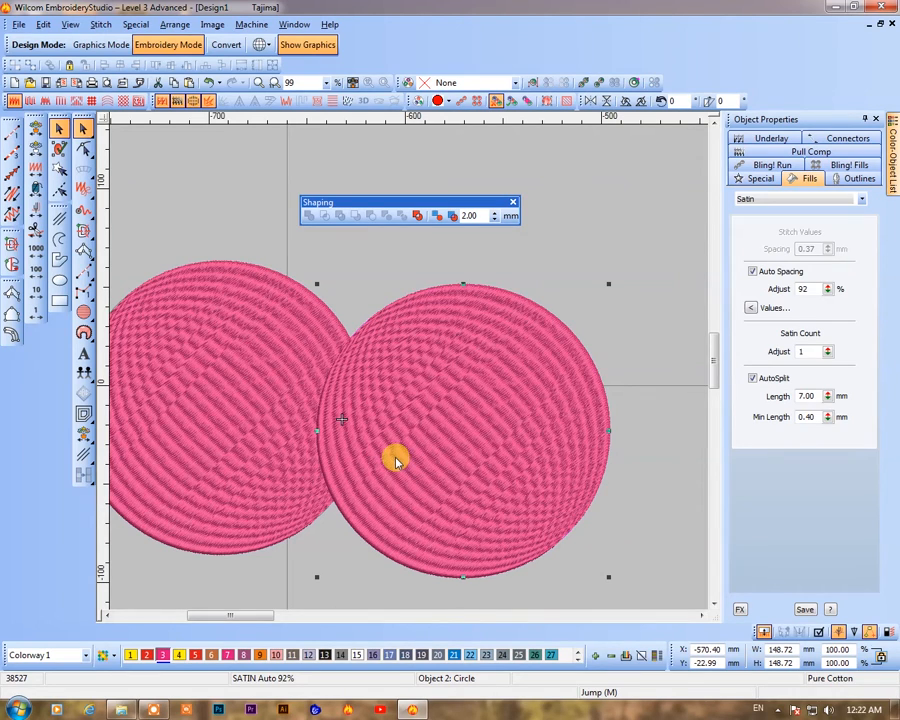
left_click(270, 372, "ctrl")
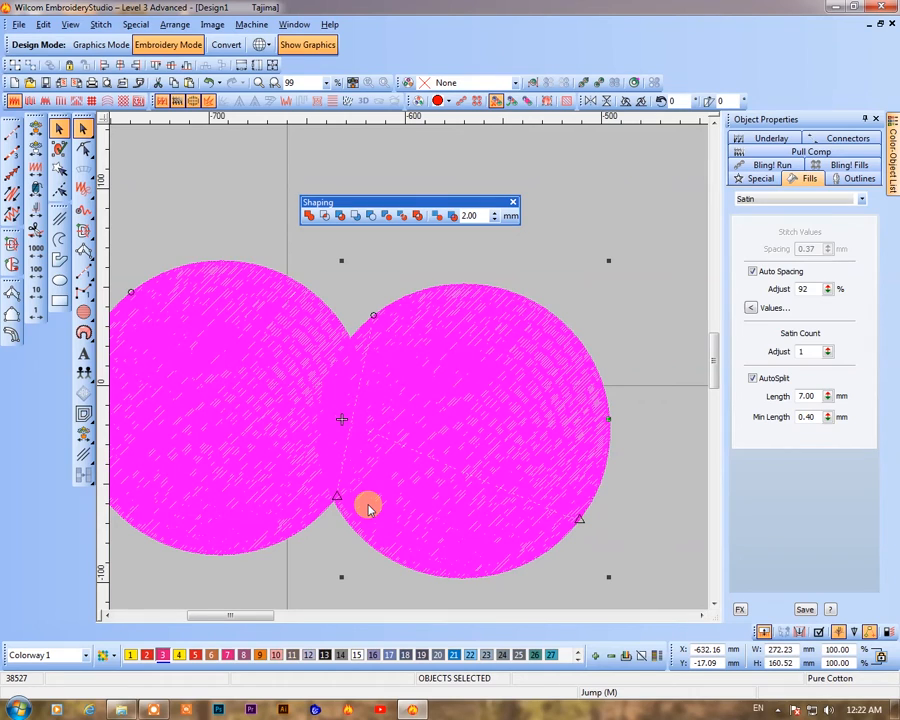
left_click(338, 217)
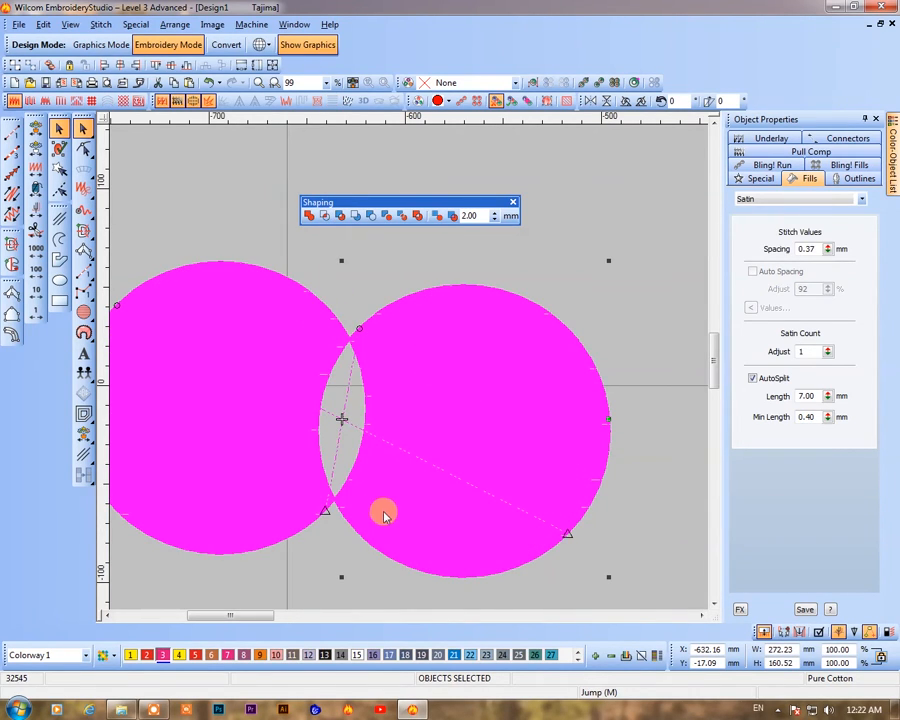
key("ctrl+z")
key("ctrl+z")
Move the smaller circle inside the larger circle
left_click_drag(544, 464, 360, 462)
left_click(360, 462)
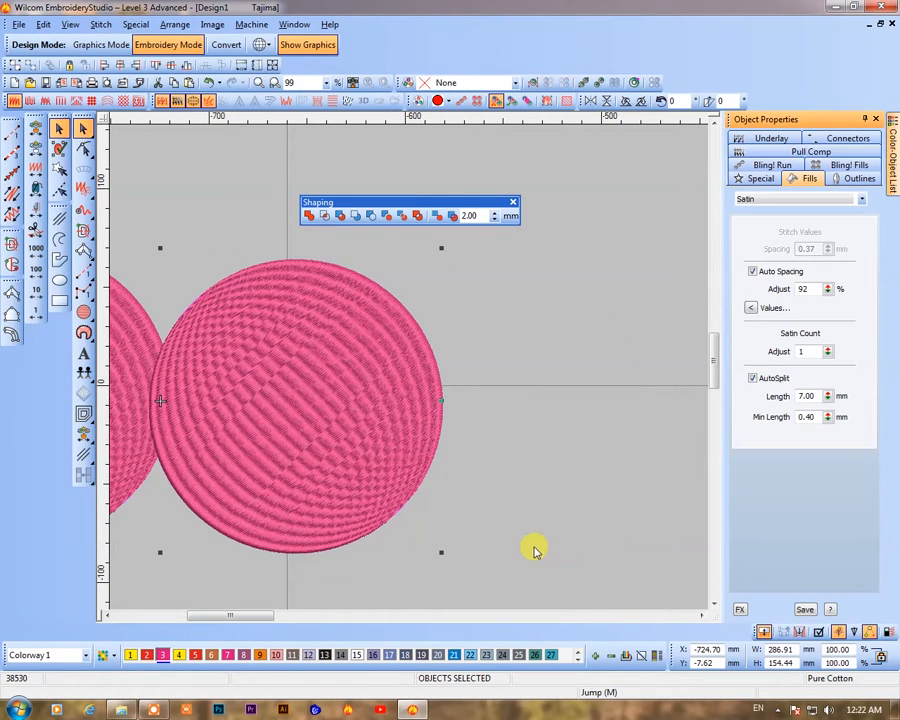
right_click(386, 460)
right_click(360, 460)
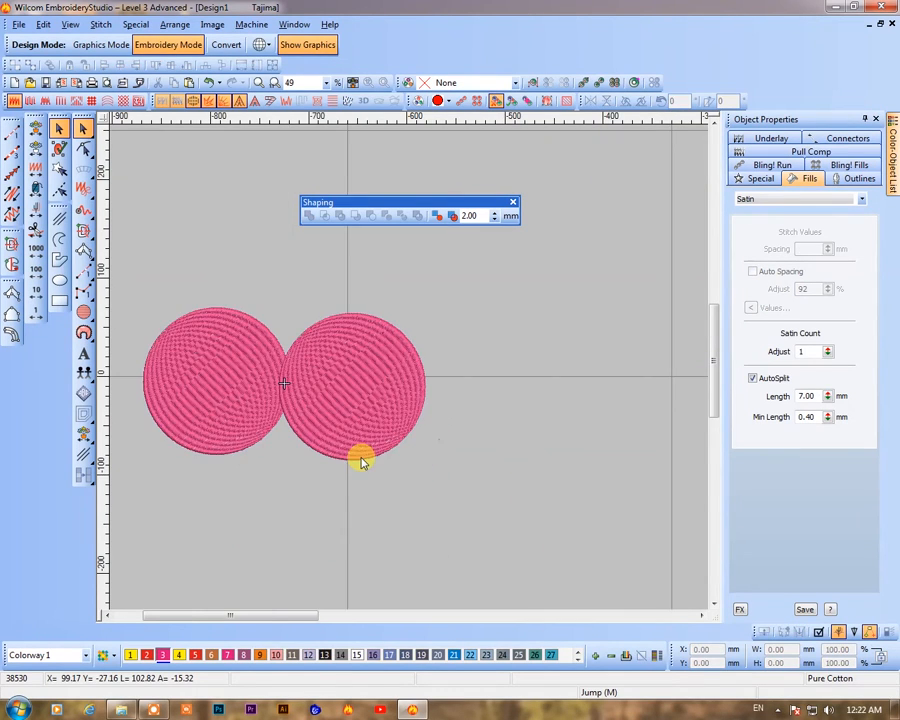
left_click_drag(268, 333, 412, 445)
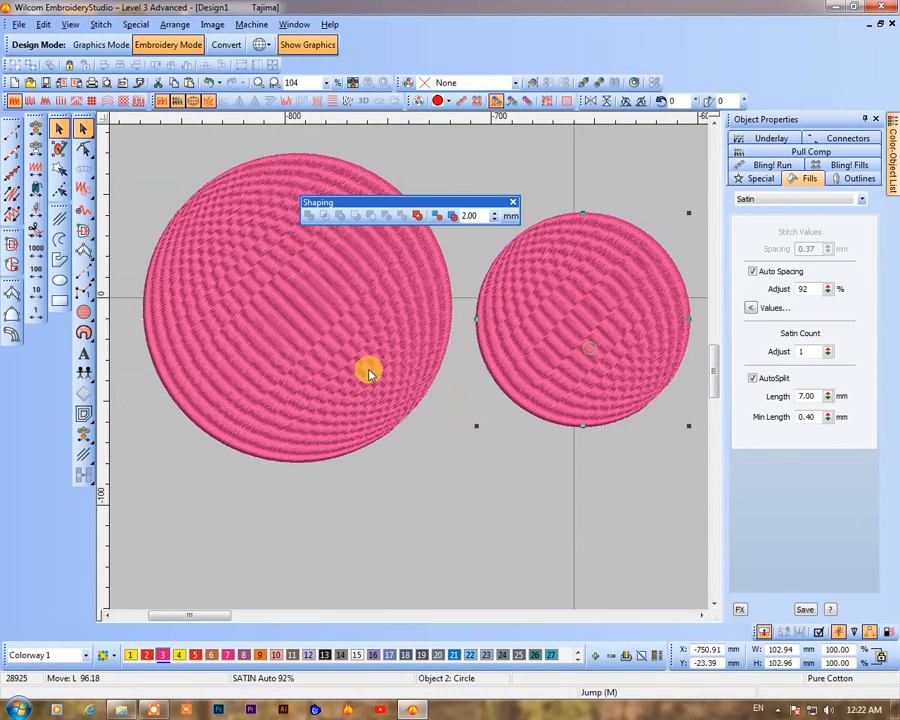
left_click_drag(305, 341, 310, 343)
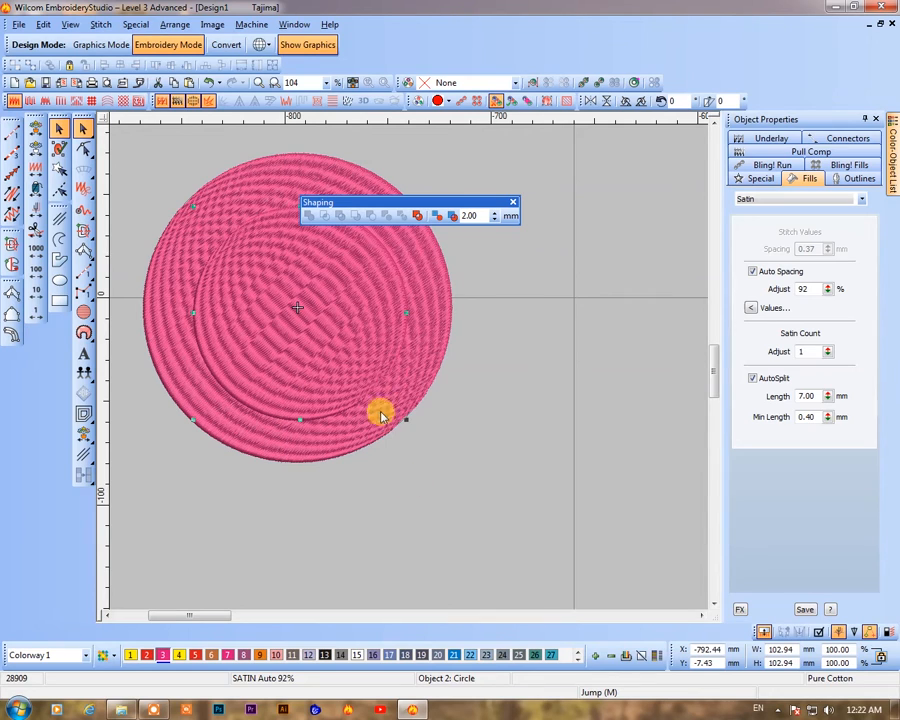
Try excluding the two circles into a ring and moving it, then undo both changes
left_click(401, 390, "ctrl")
left_click(346, 218)
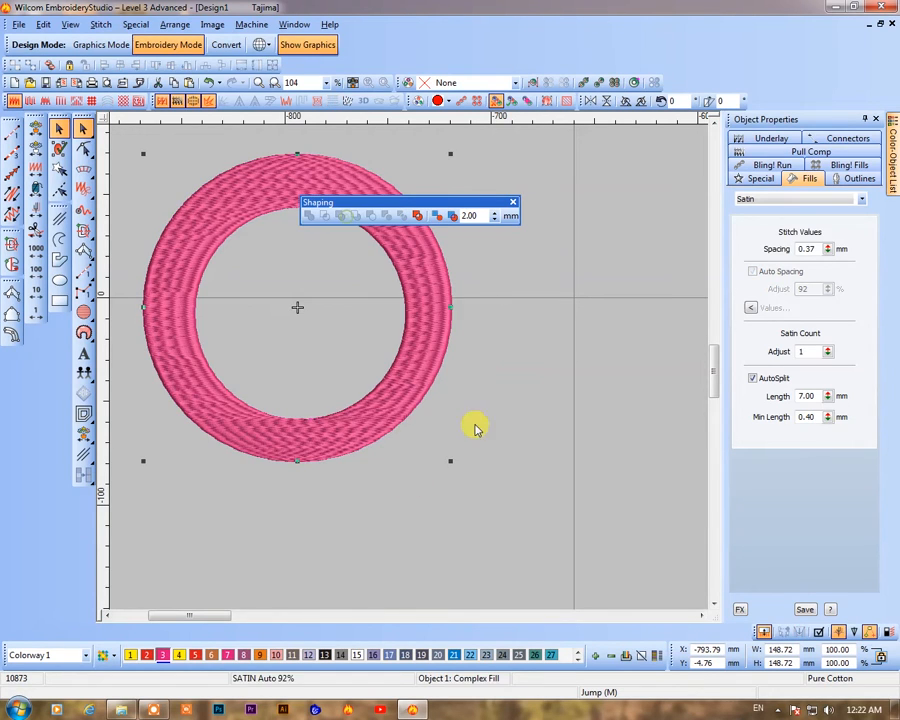
left_click_drag(430, 344, 518, 422)
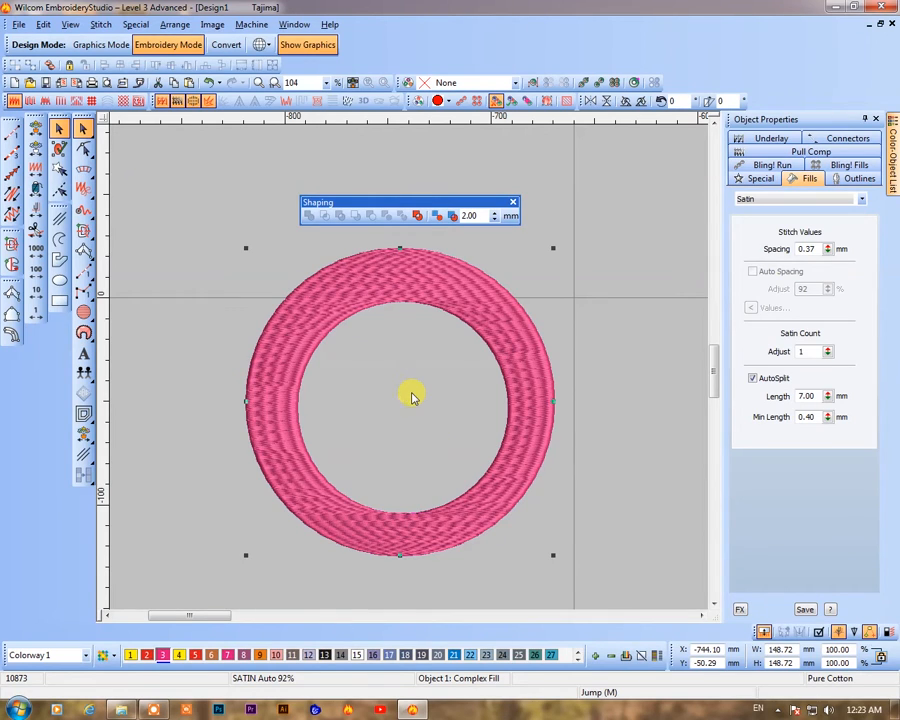
key("ctrl+z")
key("ctrl+z")
Select both circles and apply Exclude to cut the smaller circle out, forming a ring
mouse_move(380, 372)
left_mouse_down()
mouse_move(350, 346)
mouse_move(384, 393)
left_mouse_up()
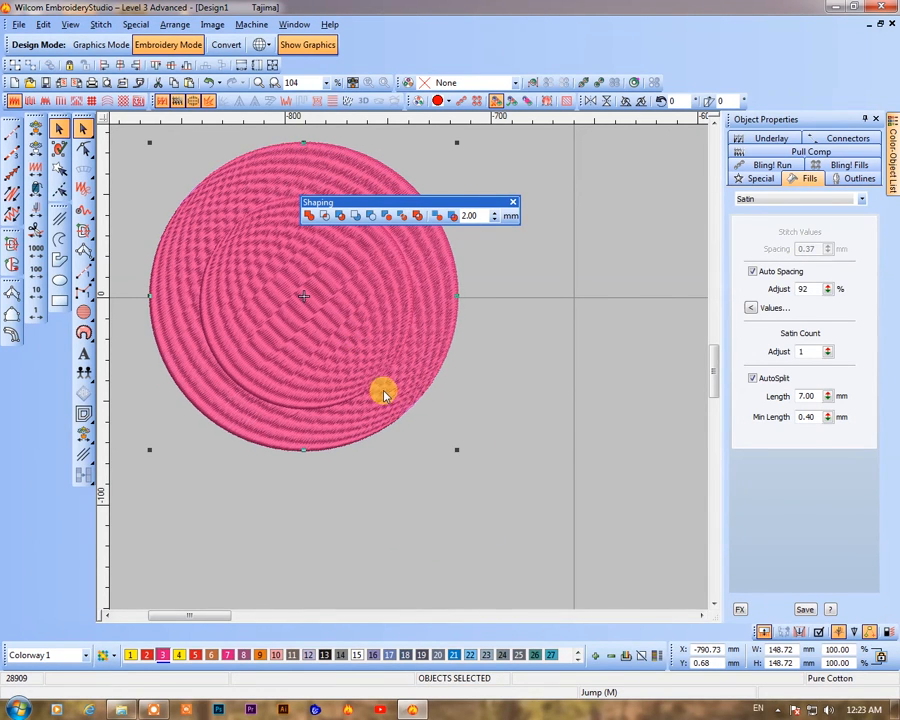
left_click_drag(458, 455, 462, 545)
left_click(335, 213)
Add several stitch angle lines across the ring's fill
key("ctrl+h")
left_click(377, 424)
left_click(377, 326)
left_click(354, 468)
left_click(217, 480)
left_click(362, 487)
left_click(394, 500)
left_click(418, 347)
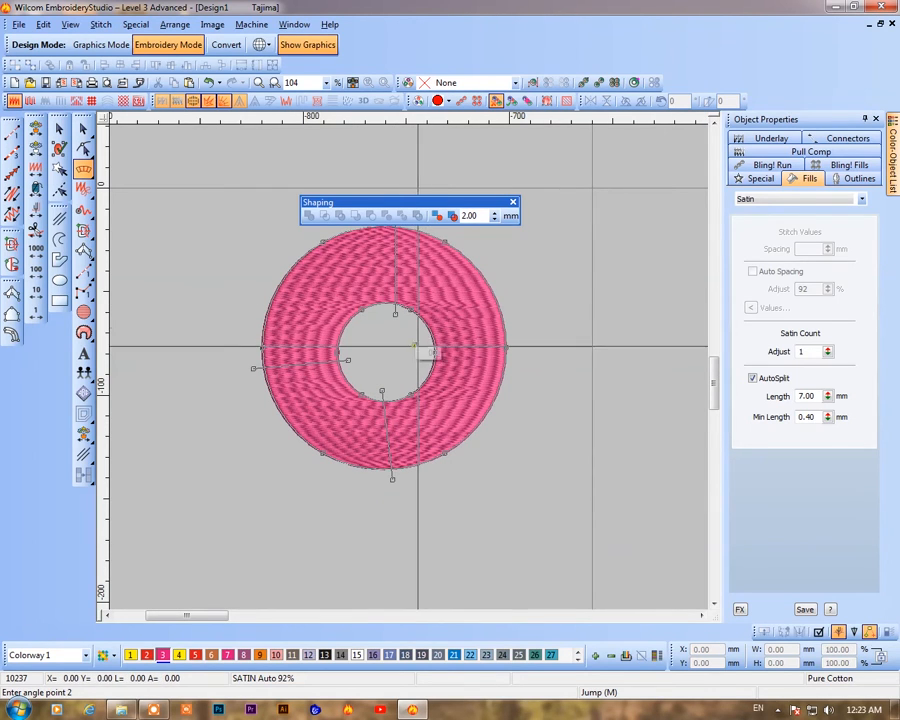
Add the letter A with the Lettering tool over the circle and colour it with thread 4
left_click(84, 354)
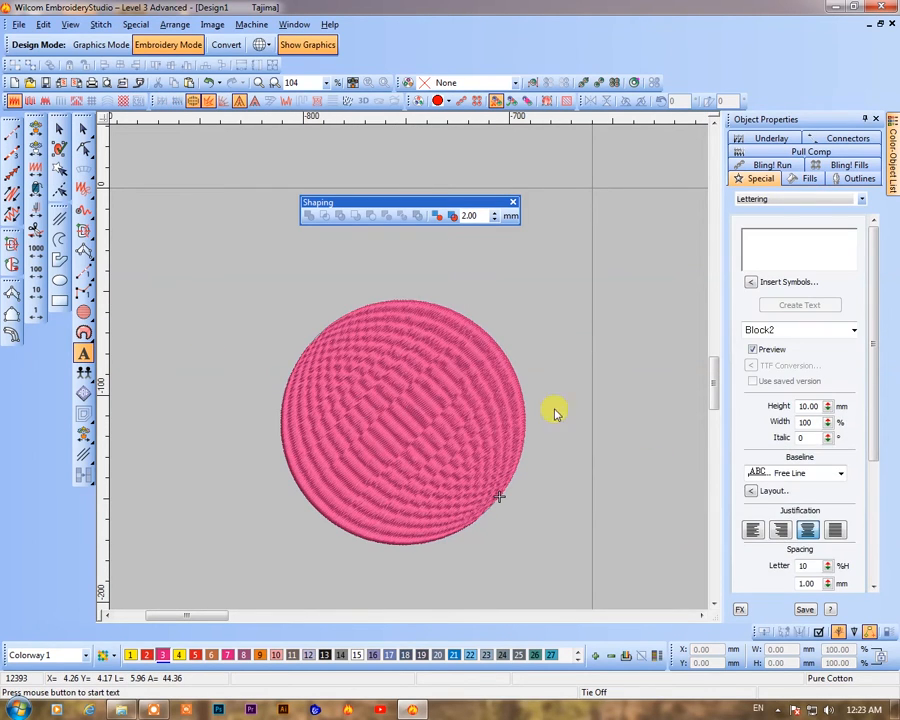
left_click(209, 356)
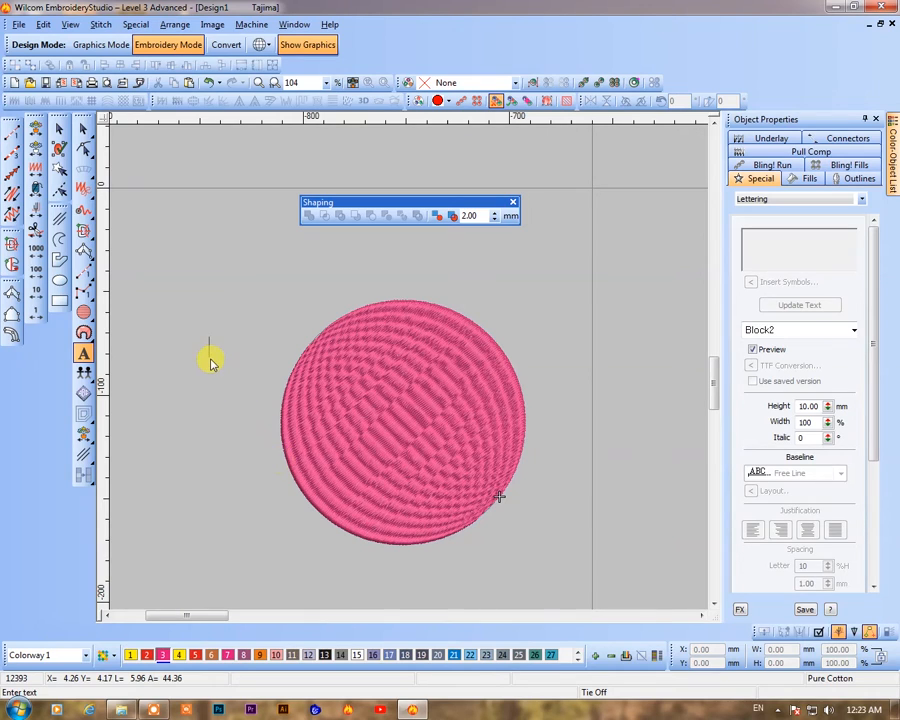
type("A")
key("Return")
left_click_drag(257, 383, 448, 455)
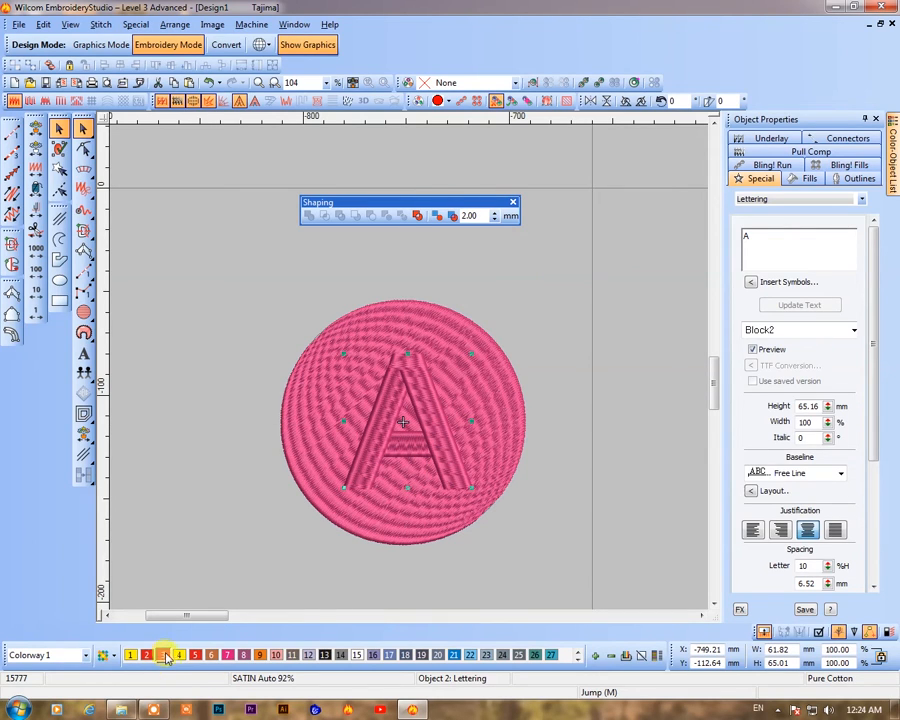
left_click(179, 655)
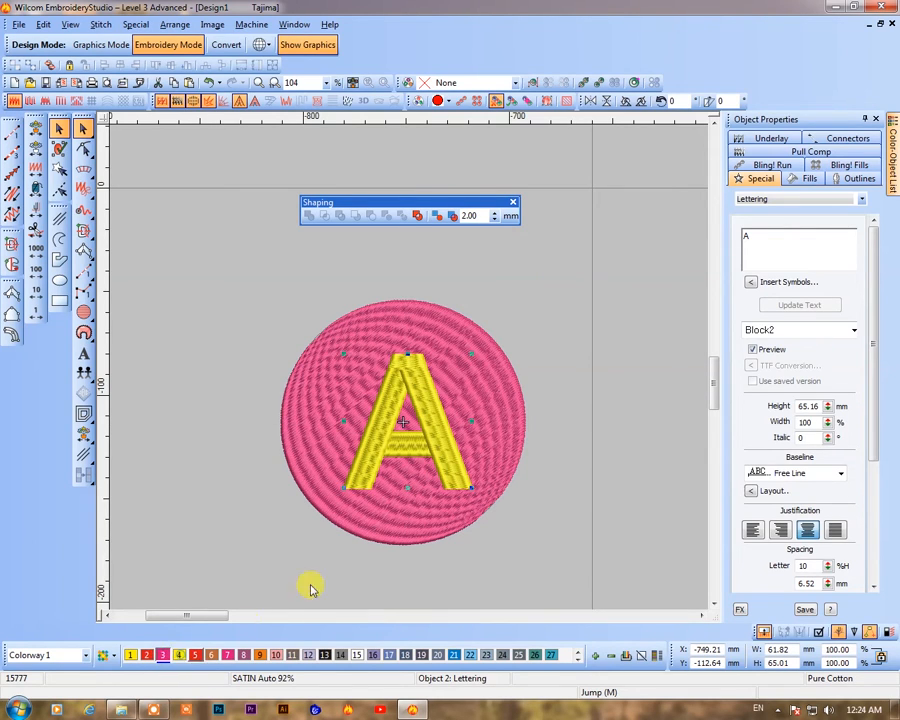
Select the letter and circle, apply Exclude, and move the letter to reveal the A-shaped cutout
left_click(450, 496, "ctrl")
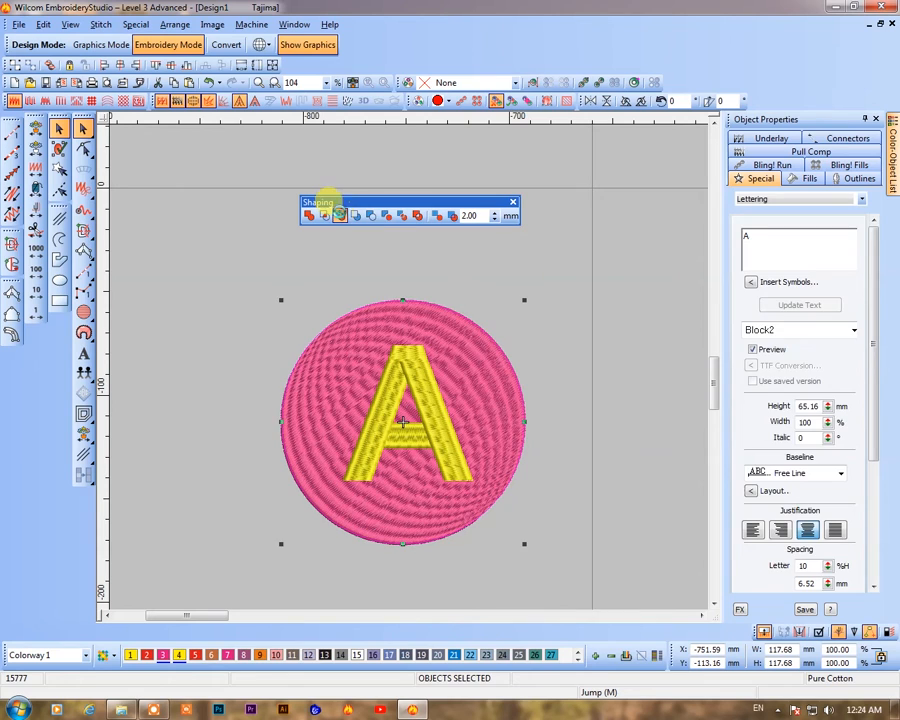
left_click(340, 215)
left_click(557, 539)
key("b")
left_click_drag(277, 260, 533, 523)
left_click_drag(398, 396, 399, 512)
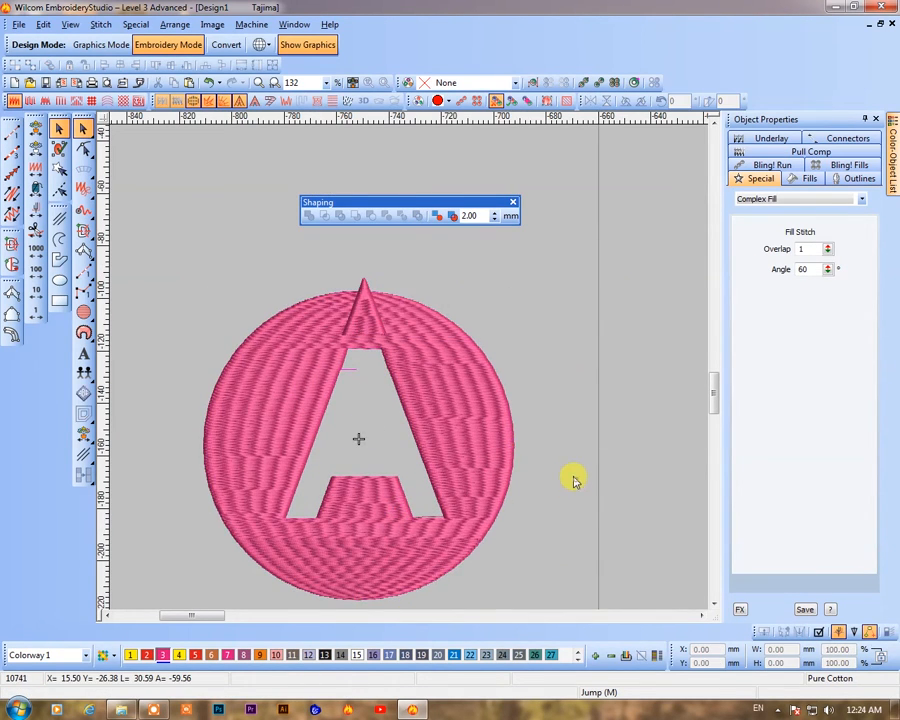
Draw a new circle about 76 mm wide with the Circle tool in an empty area
left_click_drag(438, 458, 538, 484)
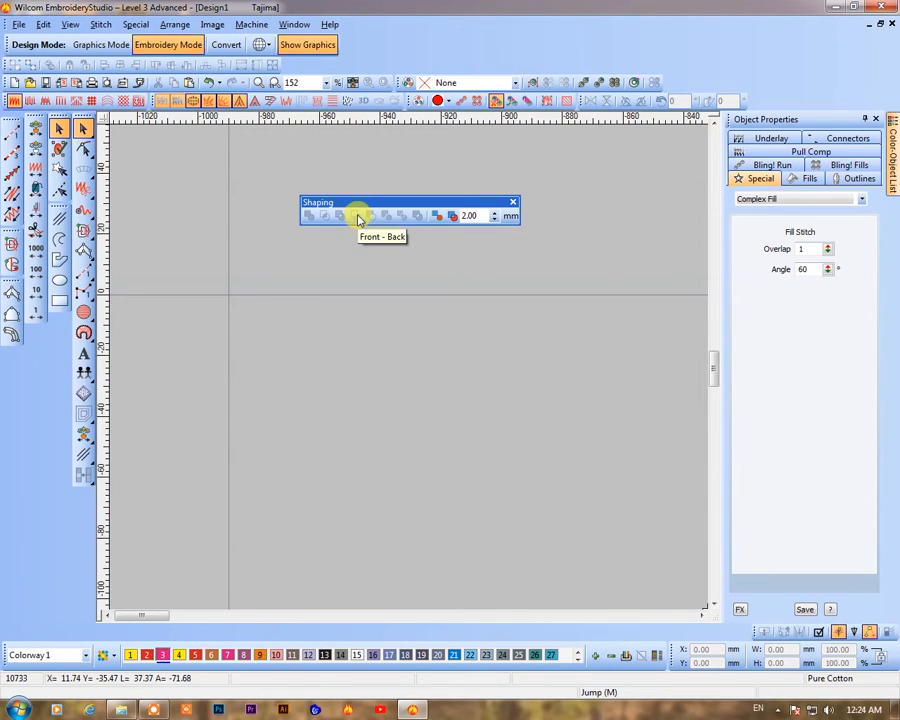
left_click(83, 311)
left_click(306, 363)
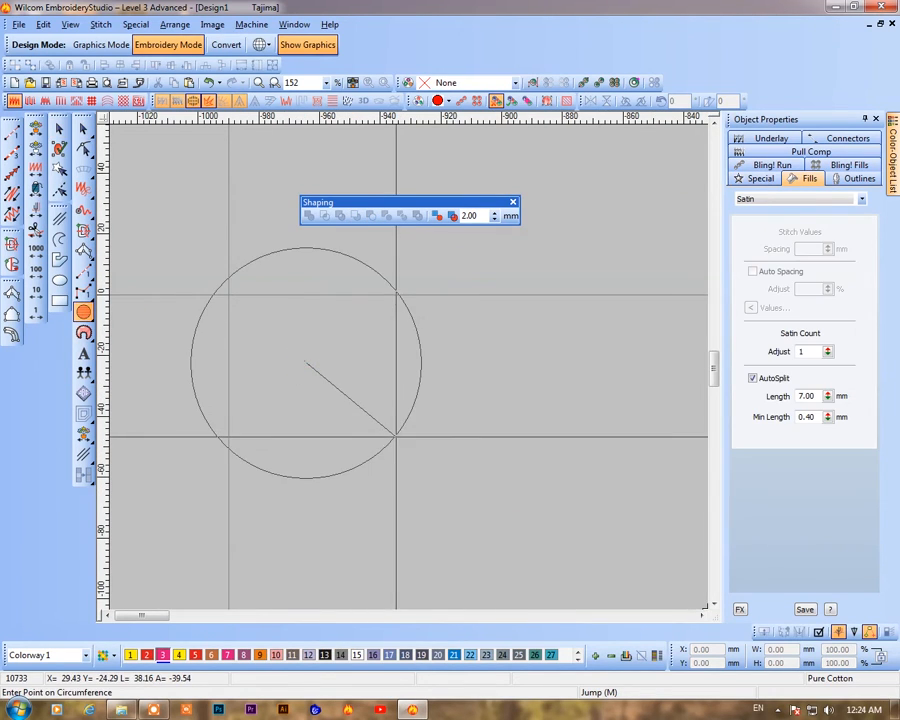
left_click(396, 434)
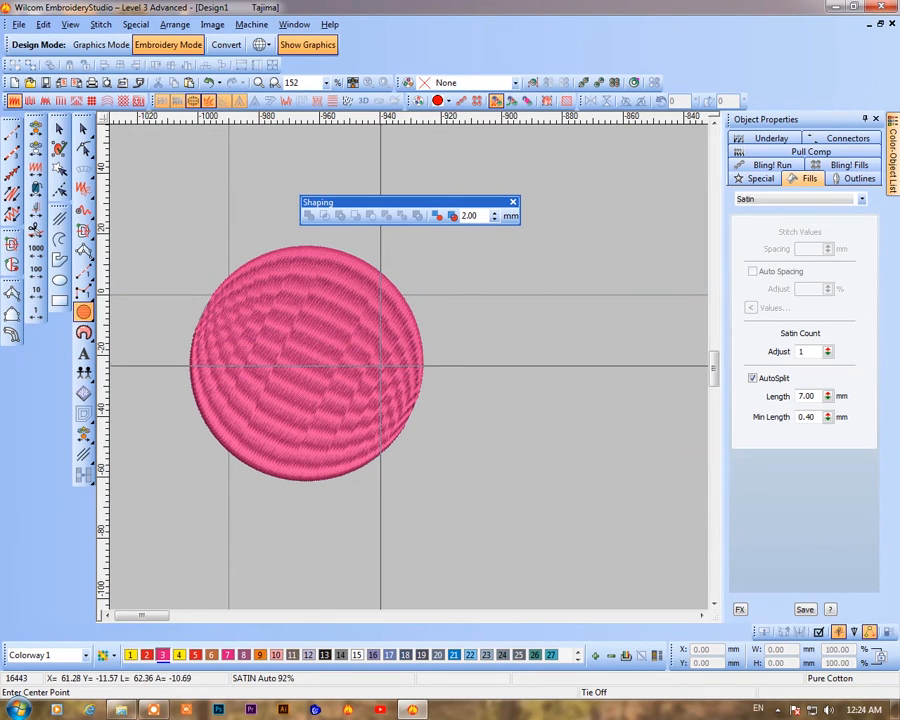
Draw a second circle about 59 mm wide and move it to overlap the first circle's right side
left_click(377, 365)
left_click(521, 369)
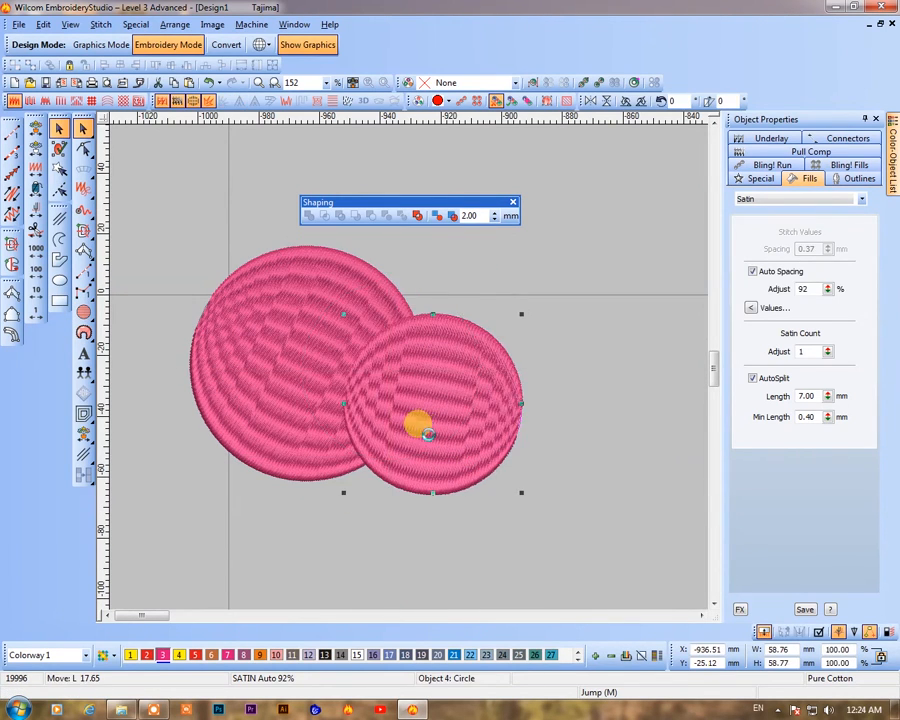
left_click_drag(418, 419, 376, 386)
left_click(481, 508)
Select both circles and apply Front - Back to leave a crescent shape
left_click(227, 377)
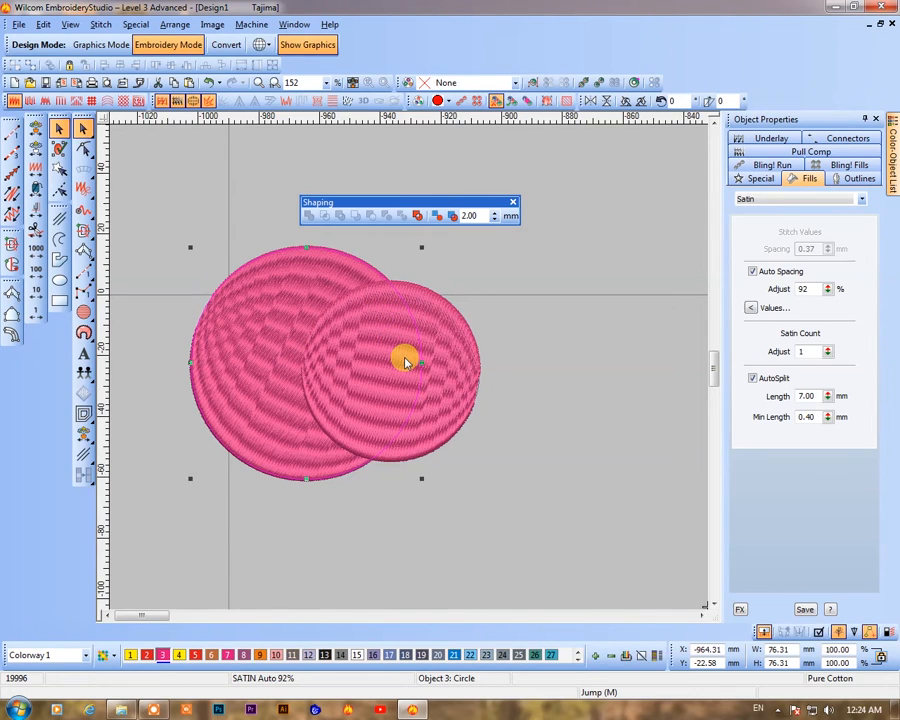
left_click(466, 357, "ctrl")
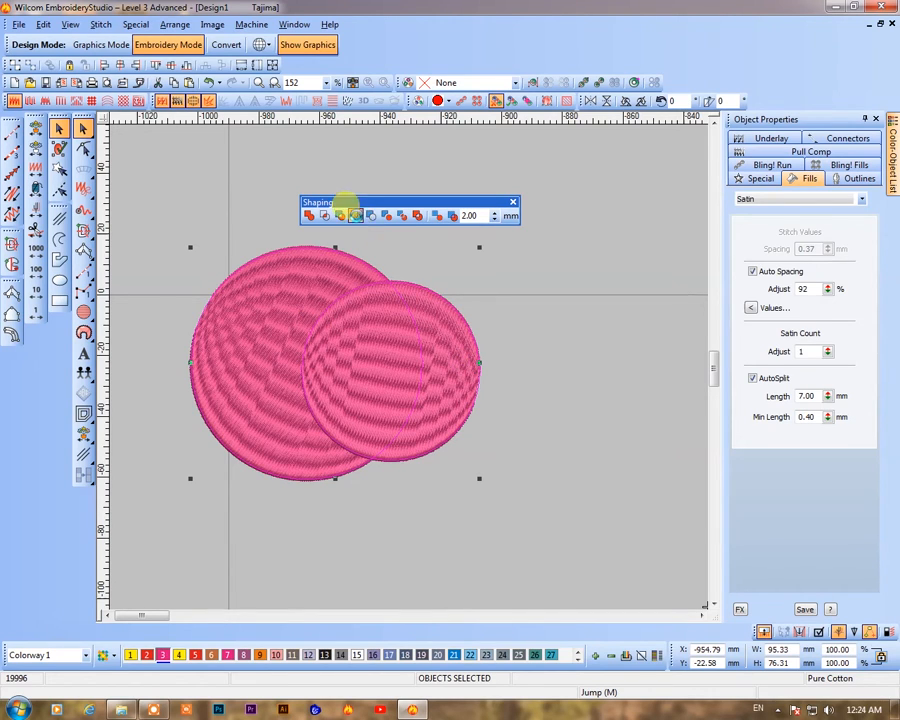
left_click(358, 219)
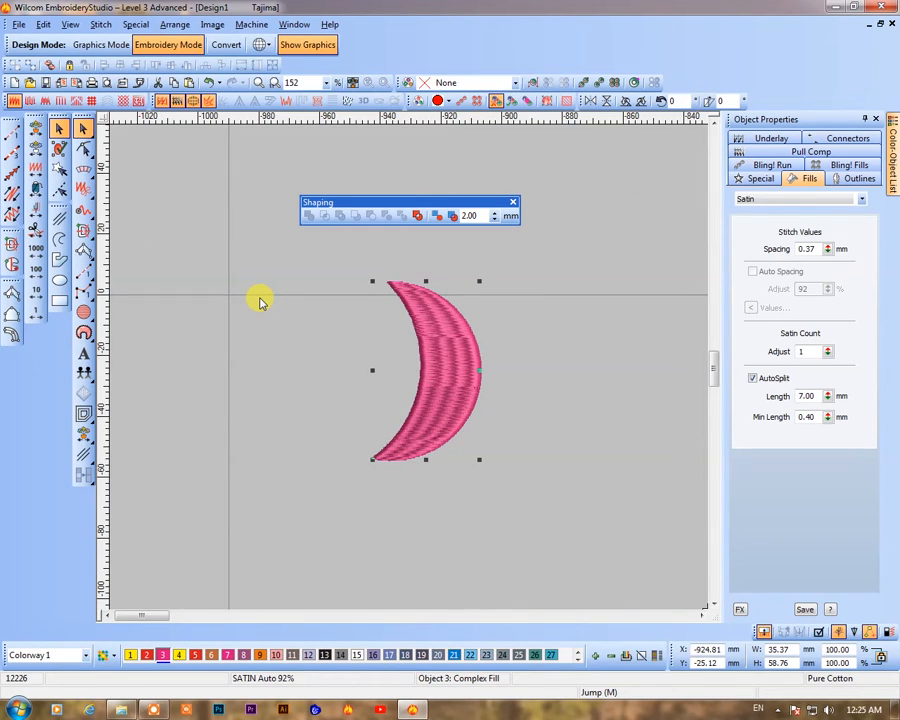
Undo Front - Back, then apply Remove Overlaps to both circles and undo it again
left_click(395, 392)
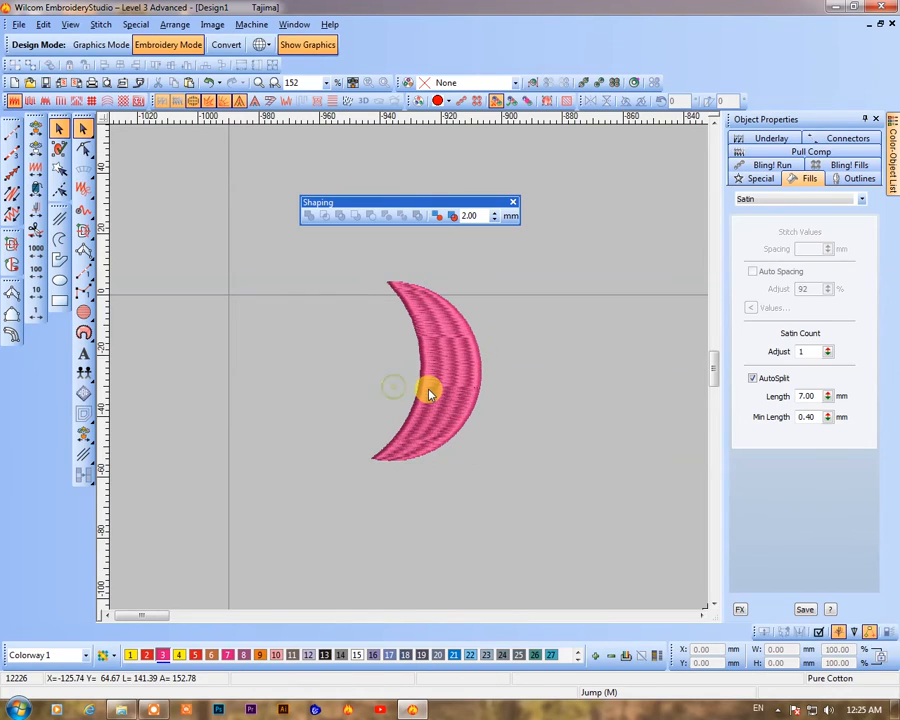
left_click(428, 392)
key("ctrl+z")
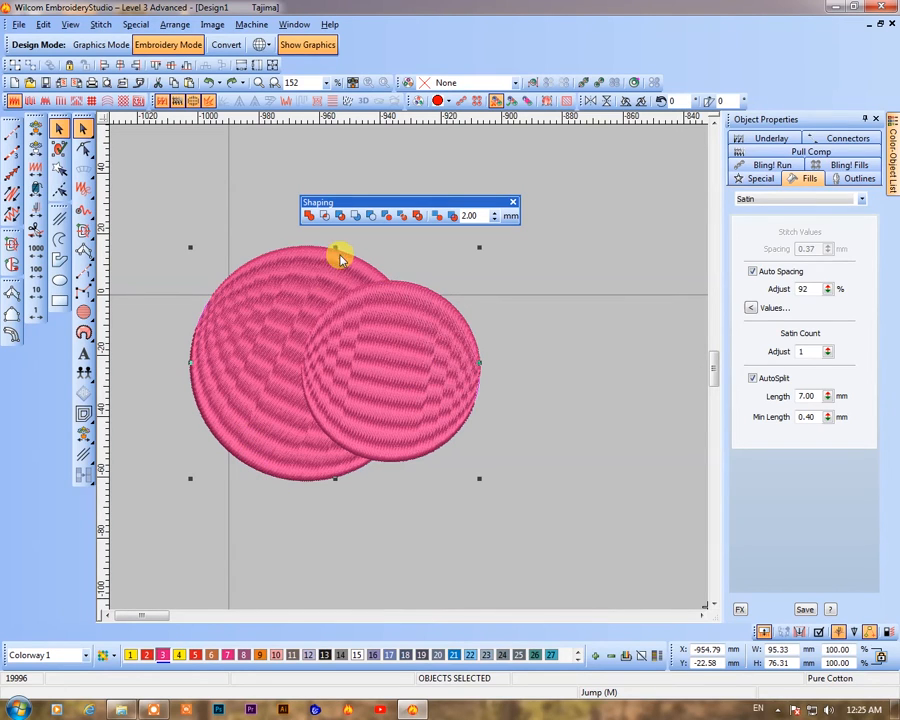
left_click(387, 216)
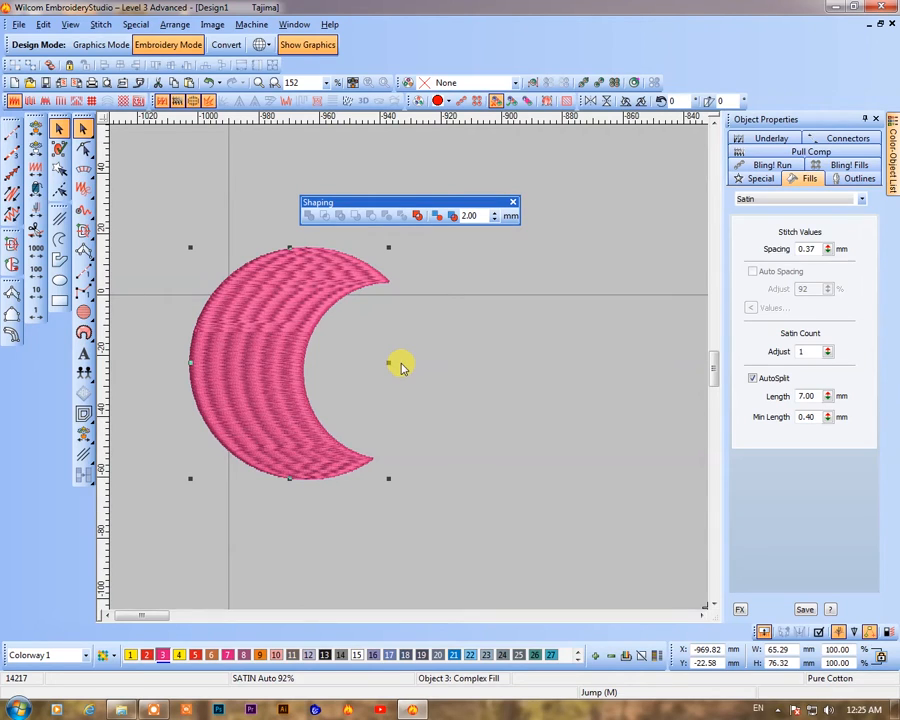
key("ctrl+z")
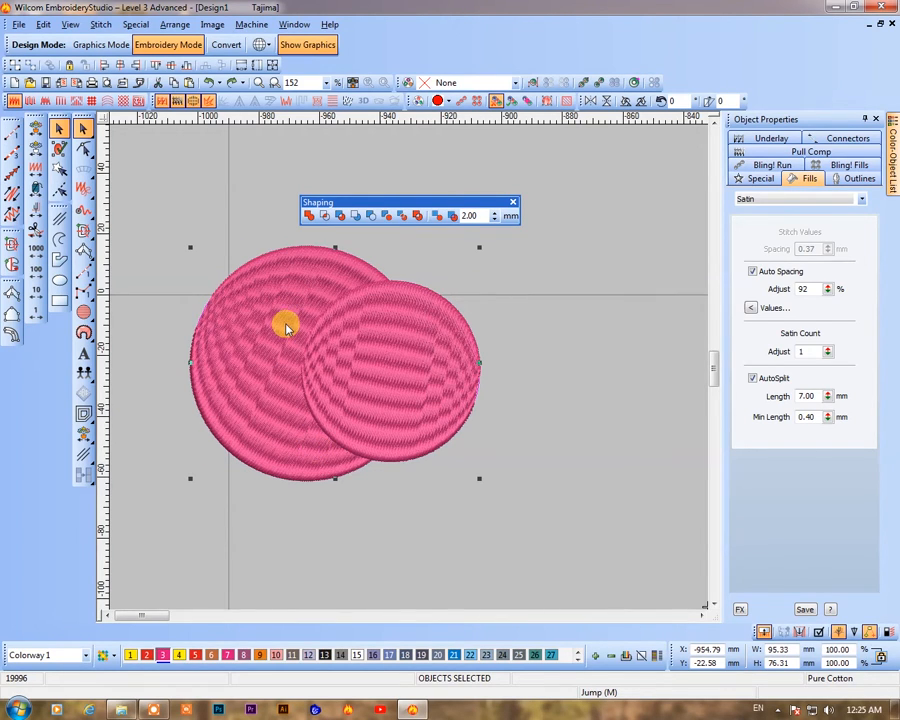
Select both overlapping circles and apply Remove Overlaps to them
mouse_move(390, 392)
left_mouse_down()
mouse_move(548, 432)
mouse_move(391, 380)
left_mouse_up()
left_click(221, 380)
left_click_drag(506, 398, 542, 418)
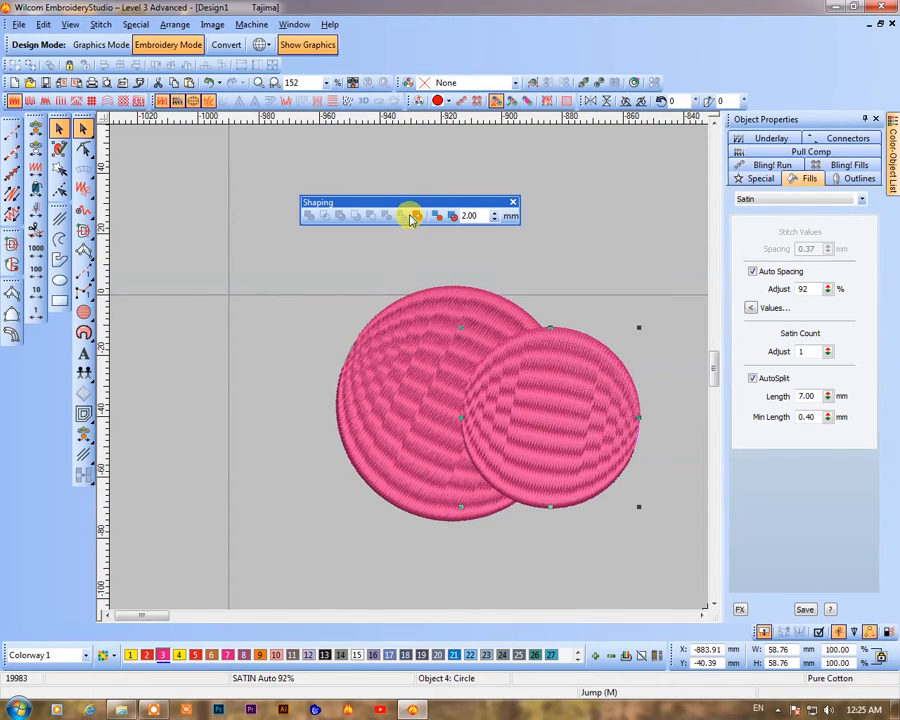
left_click(426, 269)
left_click(431, 361)
left_click(600, 419, "ctrl")
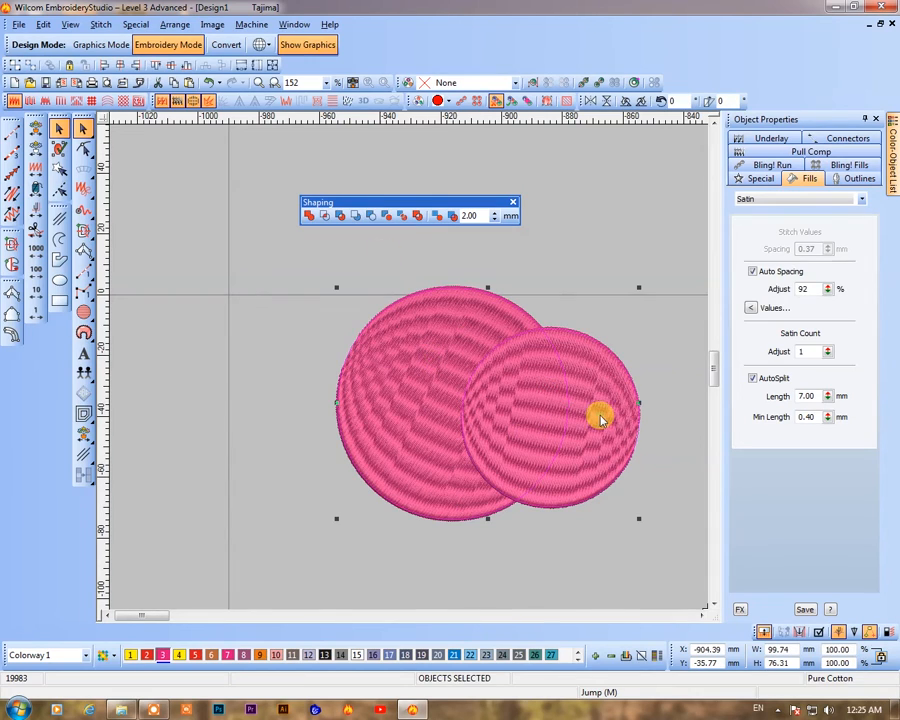
left_click(386, 217)
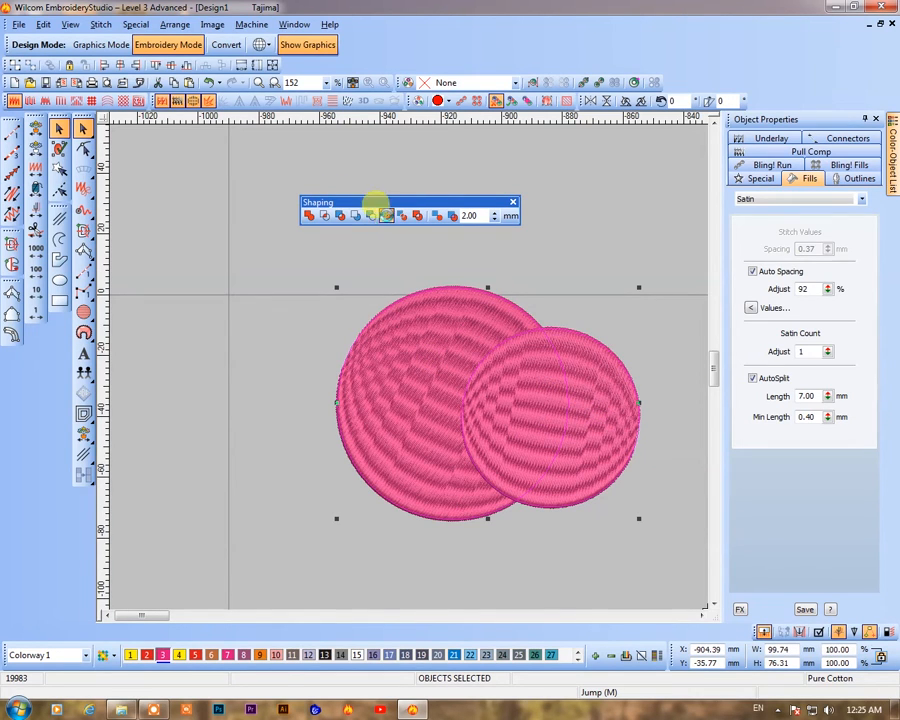
Drag the front circle aside to reveal the trimmed back circle, then move it back into place
left_click(529, 389)
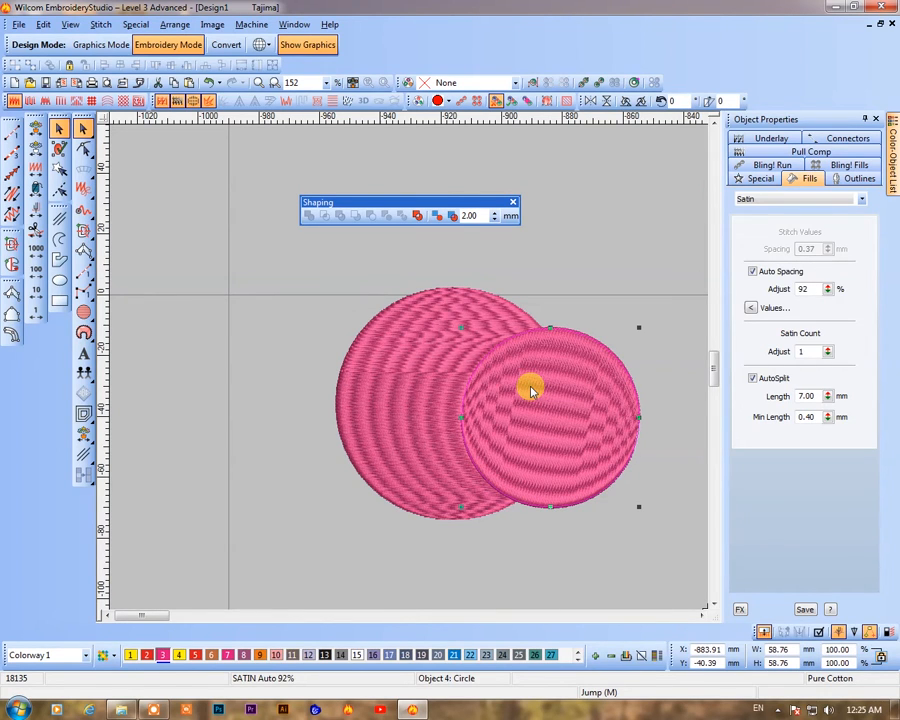
left_click(397, 415)
left_click_drag(535, 437, 618, 522)
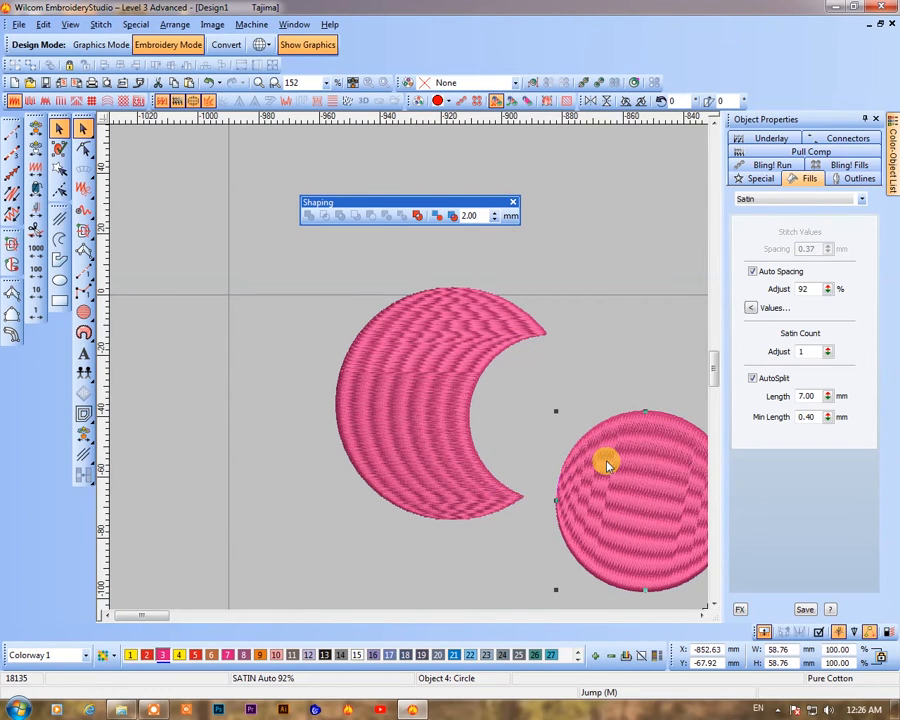
left_click_drag(588, 508, 488, 424)
Zoom in and out to inspect the stitching where the front circle overlaps the back circle
key("b")
left_click_drag(417, 308, 552, 420)
key("b")
left_click_drag(372, 284, 494, 398)
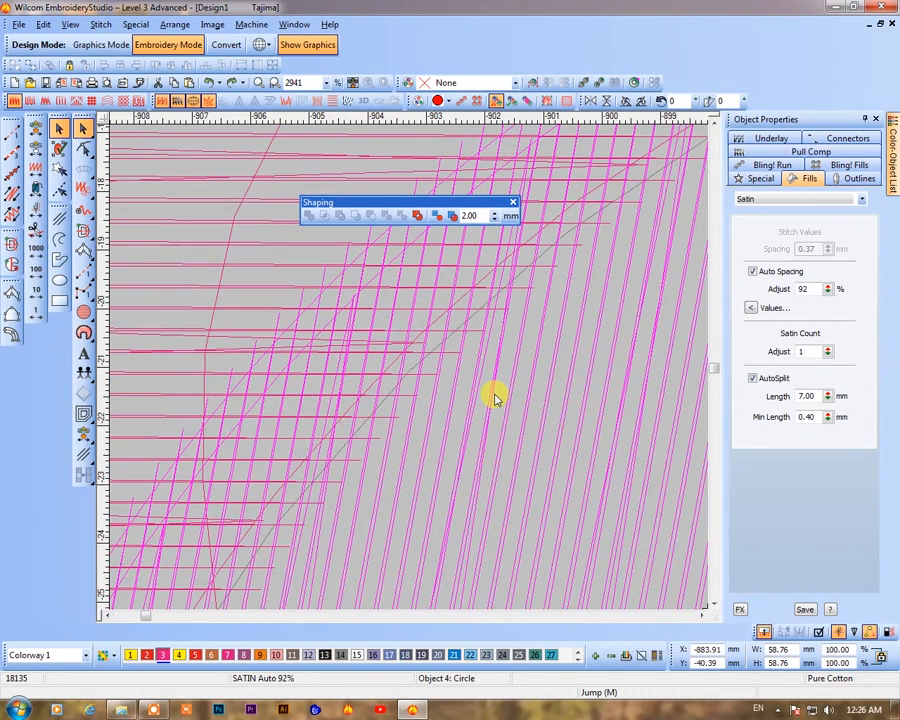
key("shift+z")
key("shift+z")
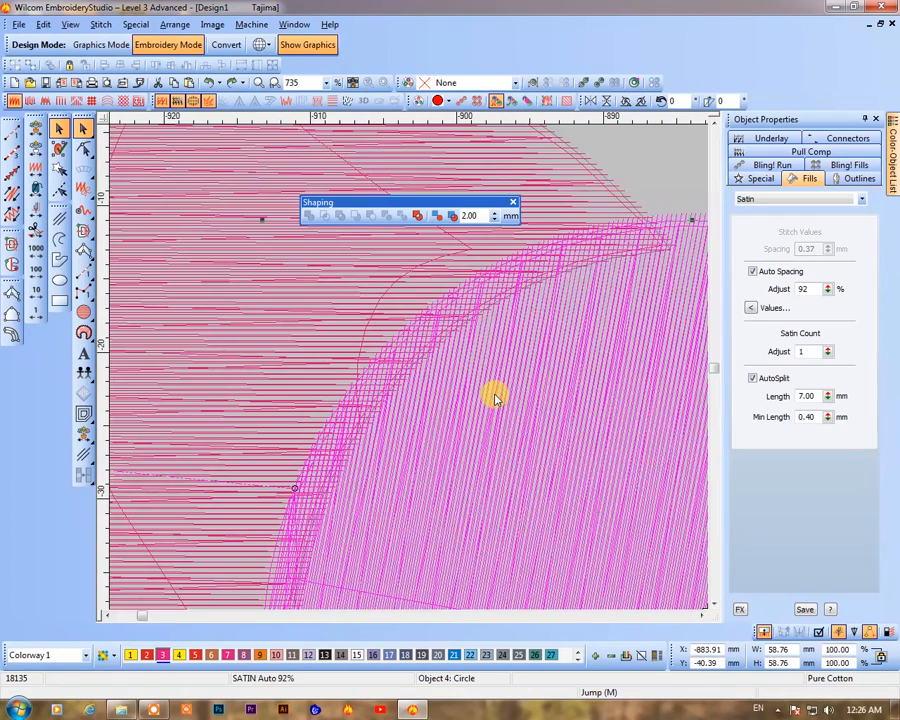
key("shift+z")
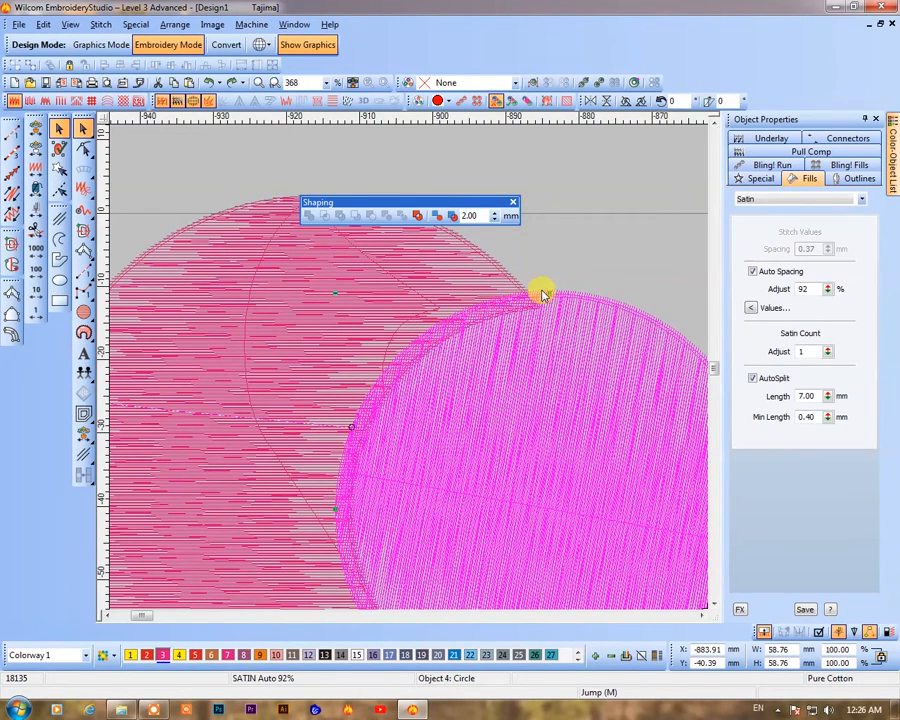
key("shift+z")
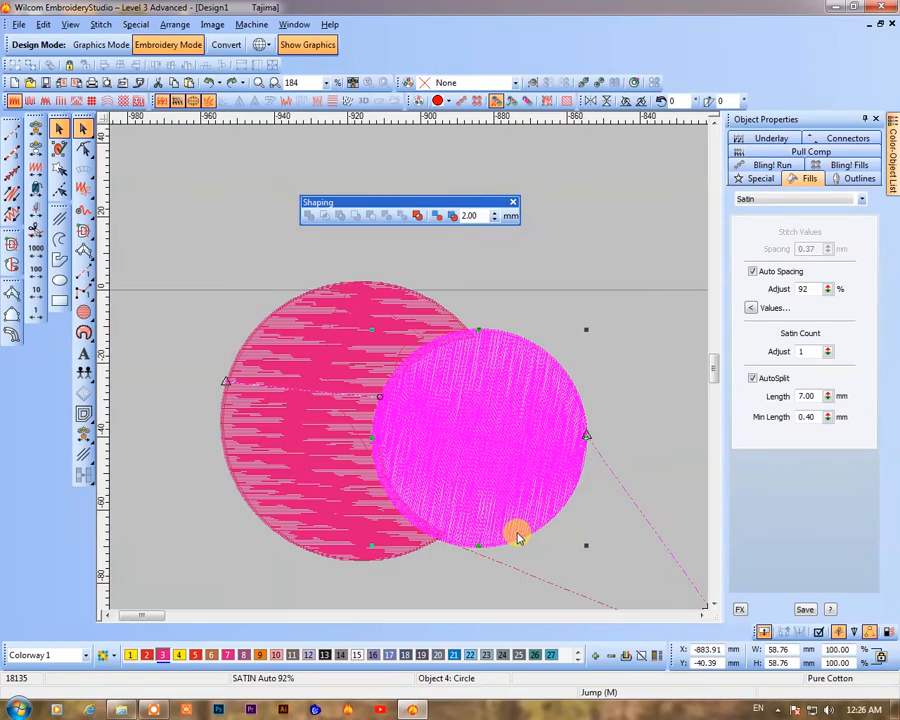
key("b")
left_click_drag(265, 262, 499, 489)
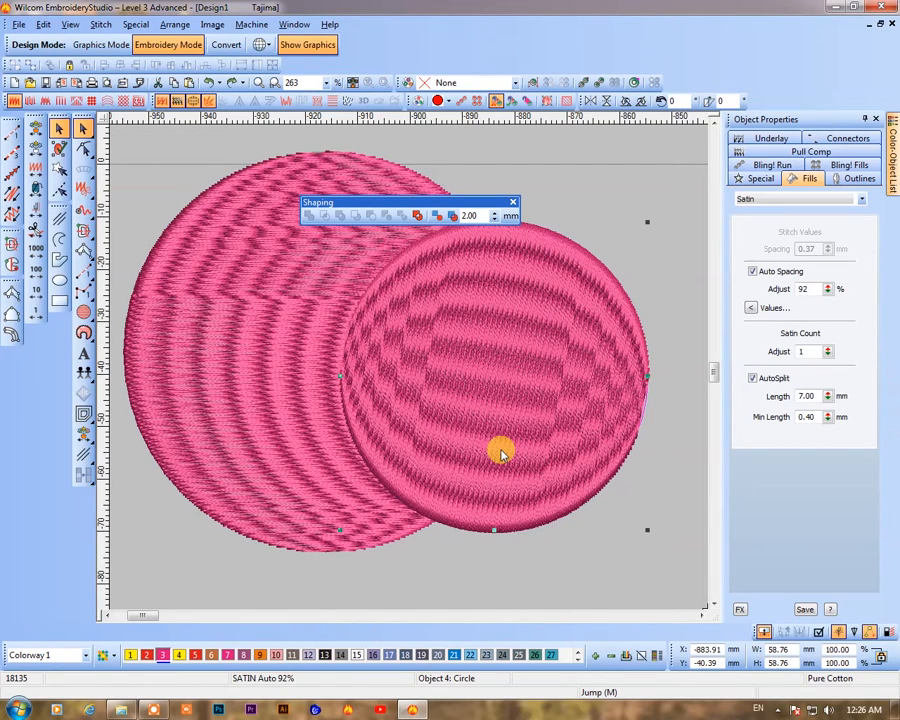
Select both circles, apply Divide, and drag the divided pieces to inspect them
left_click_drag(502, 455, 530, 467)
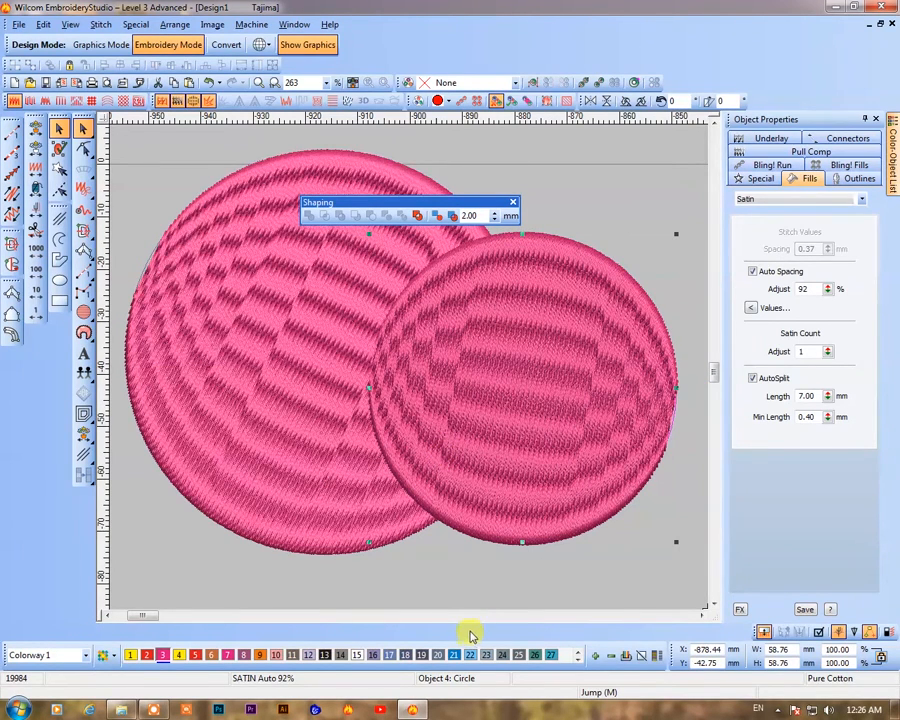
left_click(253, 372, "ctrl")
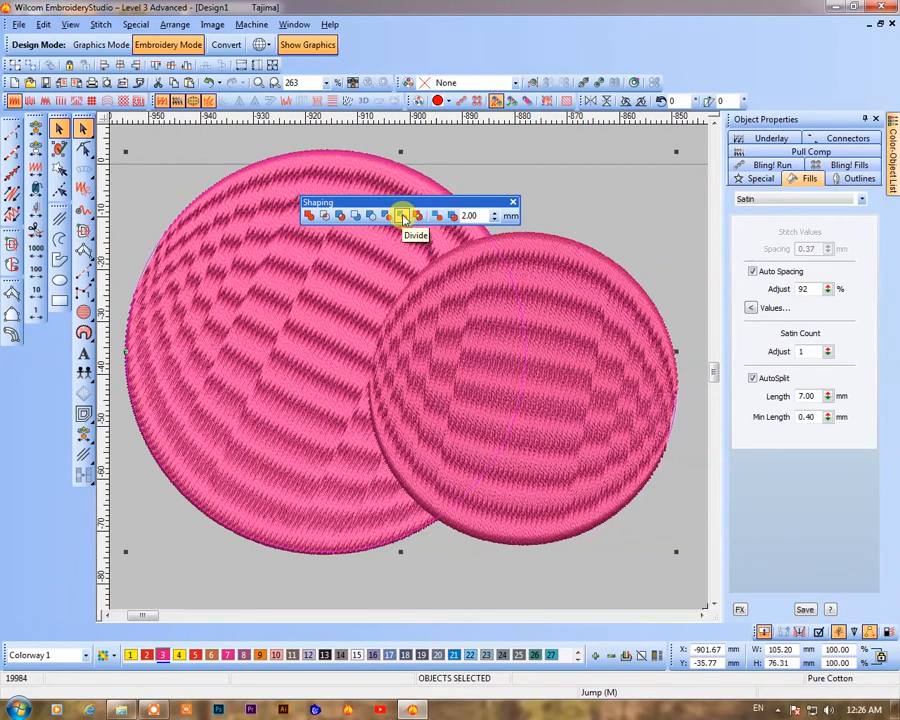
left_click_drag(414, 200, 590, 134)
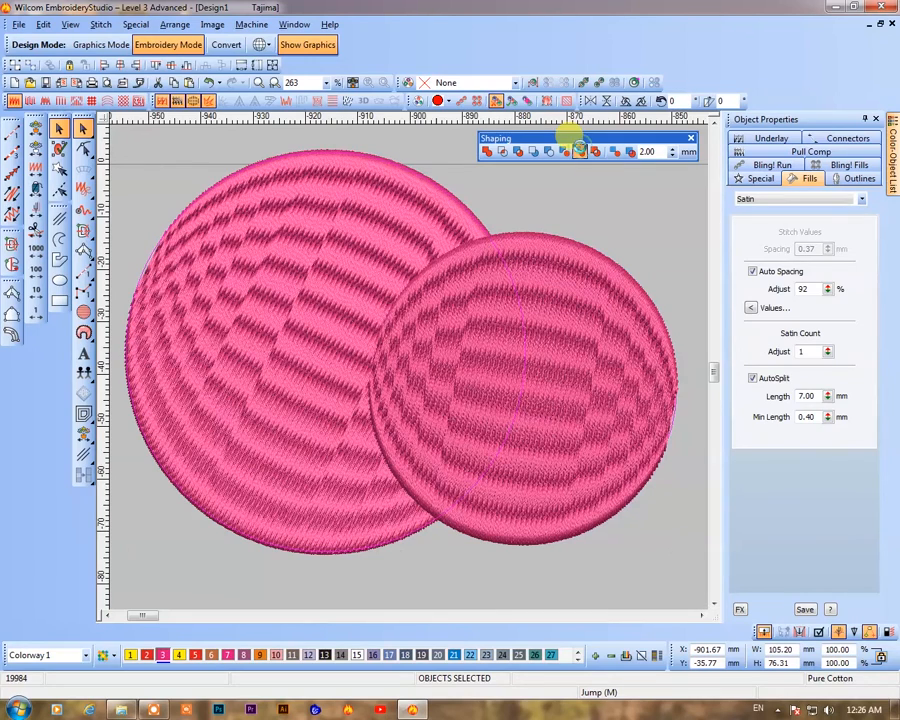
left_click(581, 151)
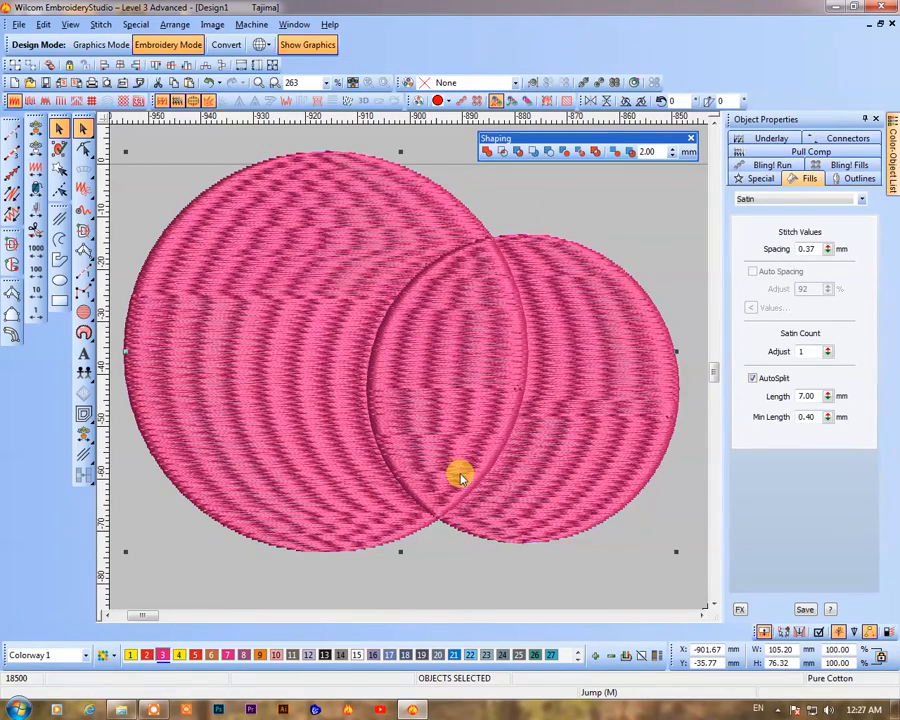
left_click_drag(398, 388, 473, 528)
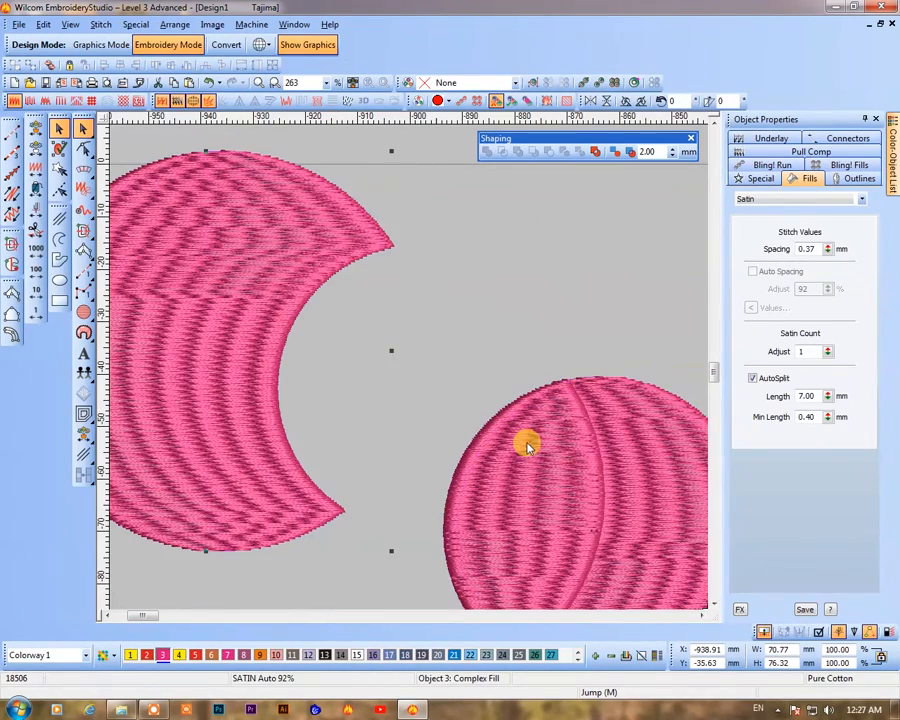
left_click_drag(526, 444, 528, 364)
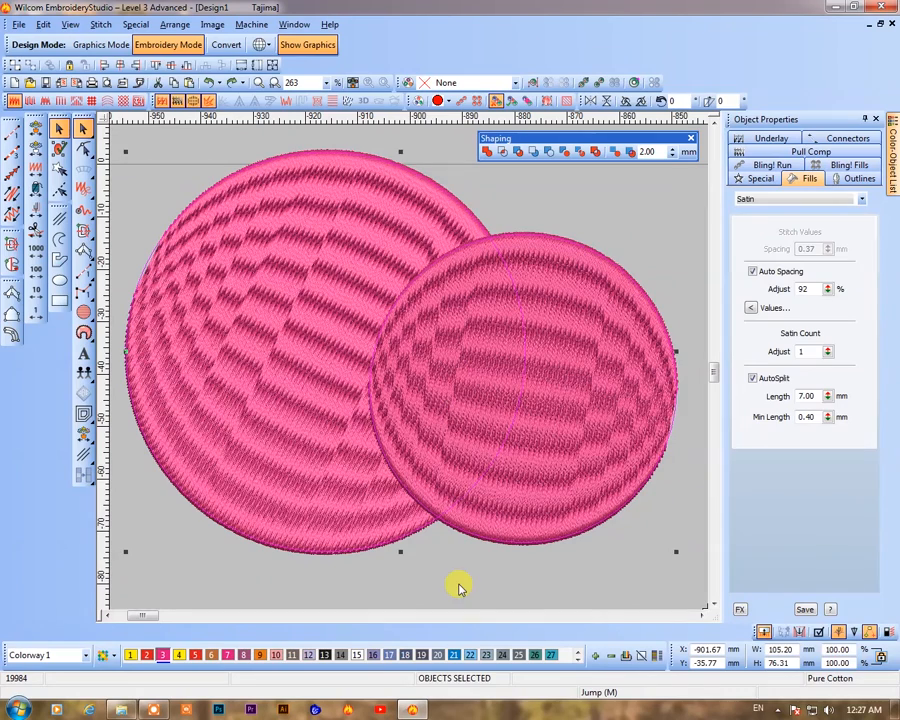
Change the front circle to thread color 4, then select both circles and apply Combine
left_click(488, 490)
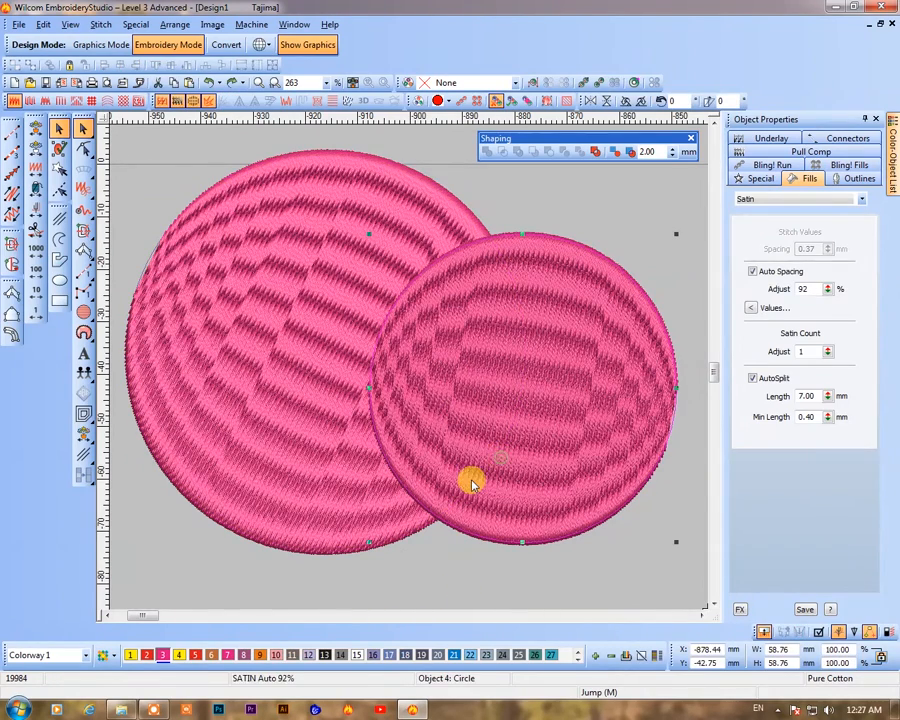
left_click(178, 655)
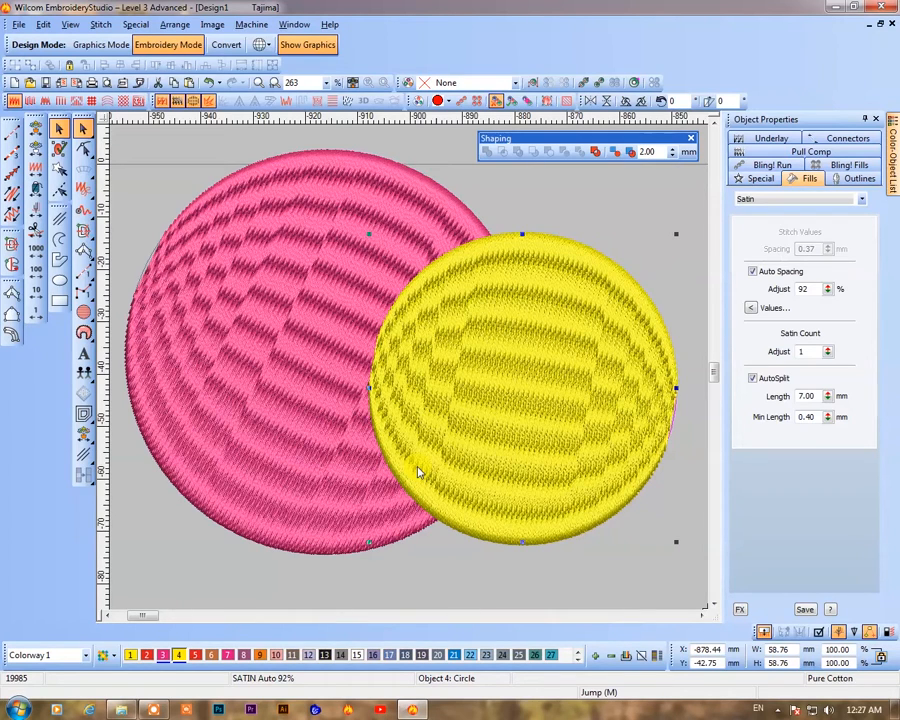
left_click(320, 280, "ctrl")
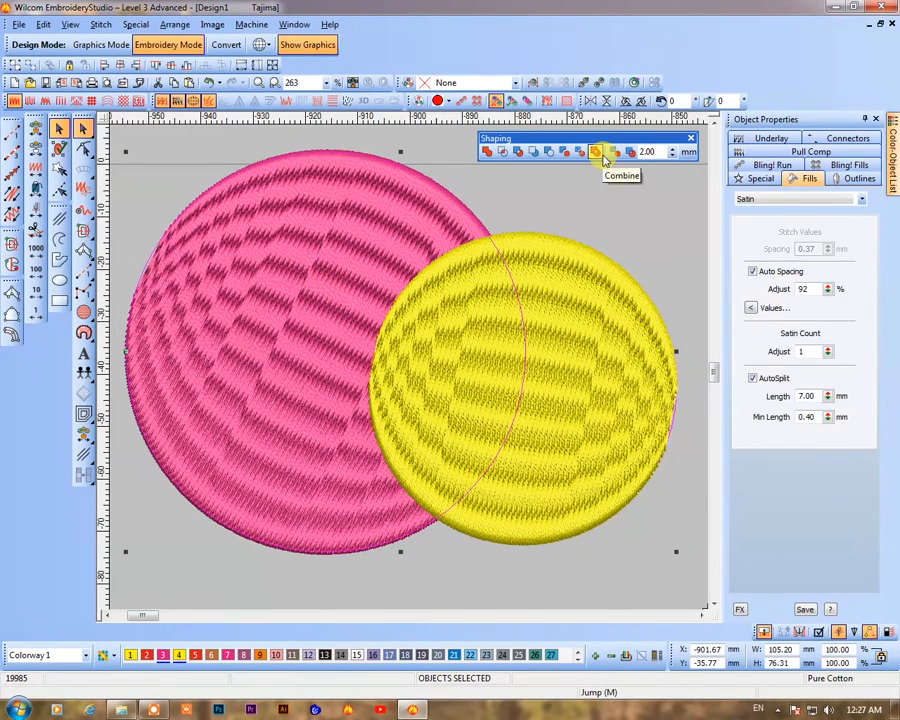
left_click(596, 151)
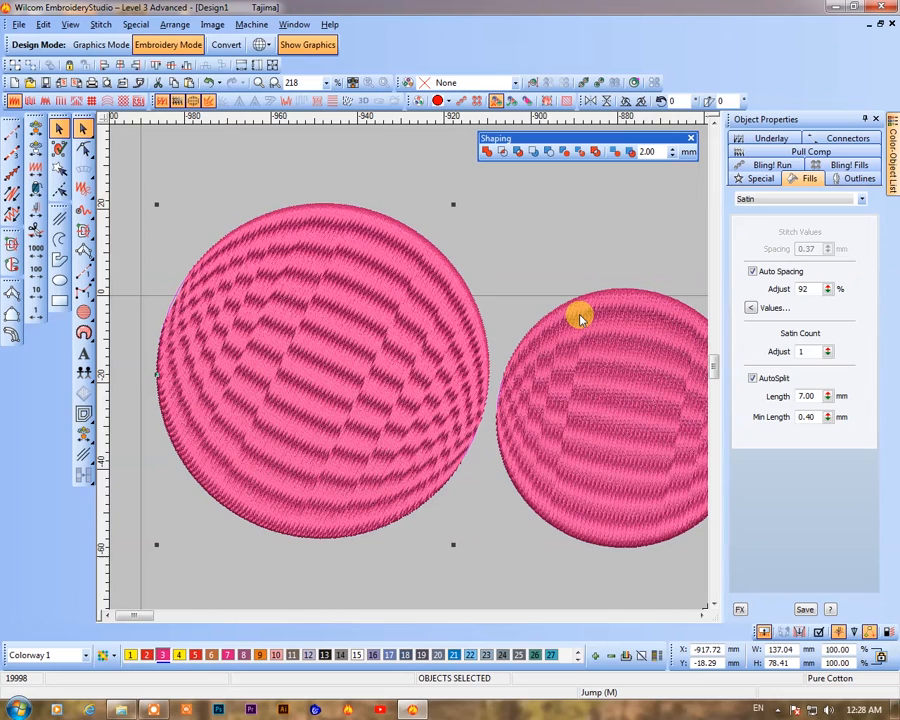
Overlap the two circles, turn on Keep Source Objects, and Weld both circles
left_click_drag(576, 142, 444, 195)
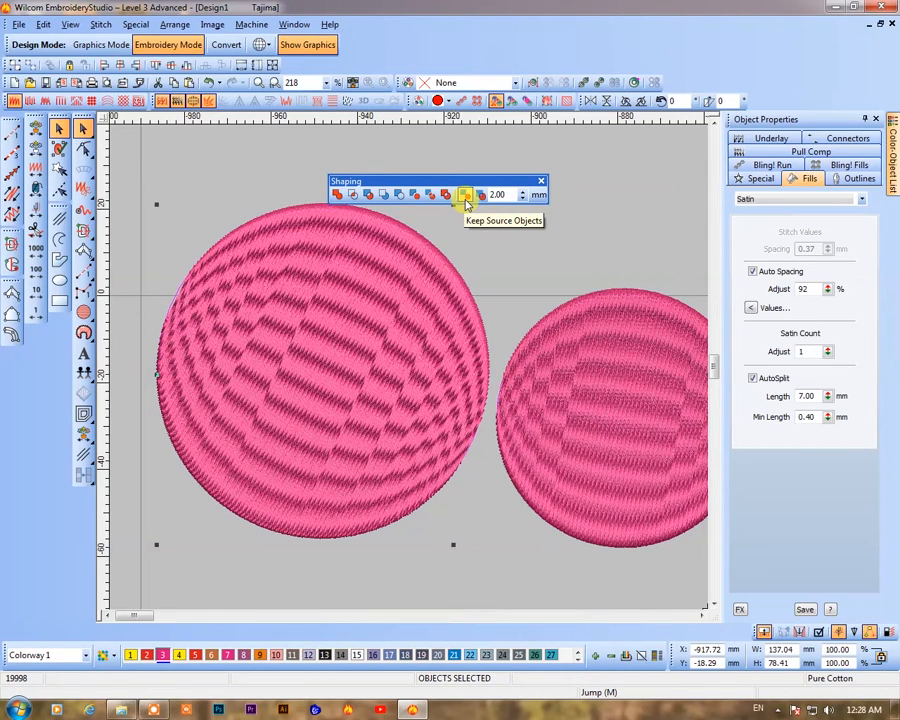
left_click_drag(562, 488, 398, 479)
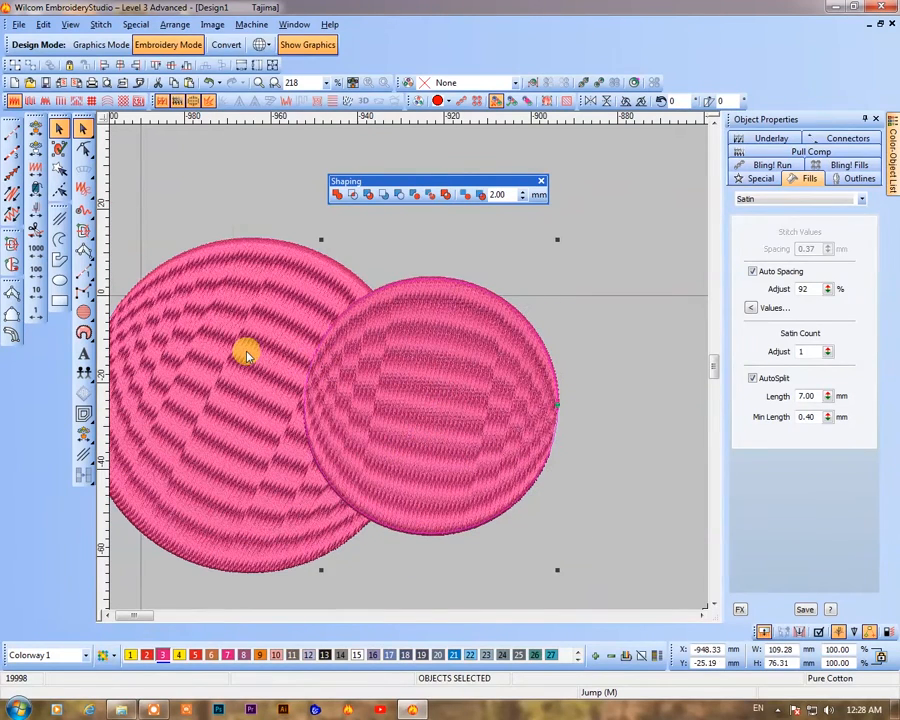
left_click(262, 318, "ctrl")
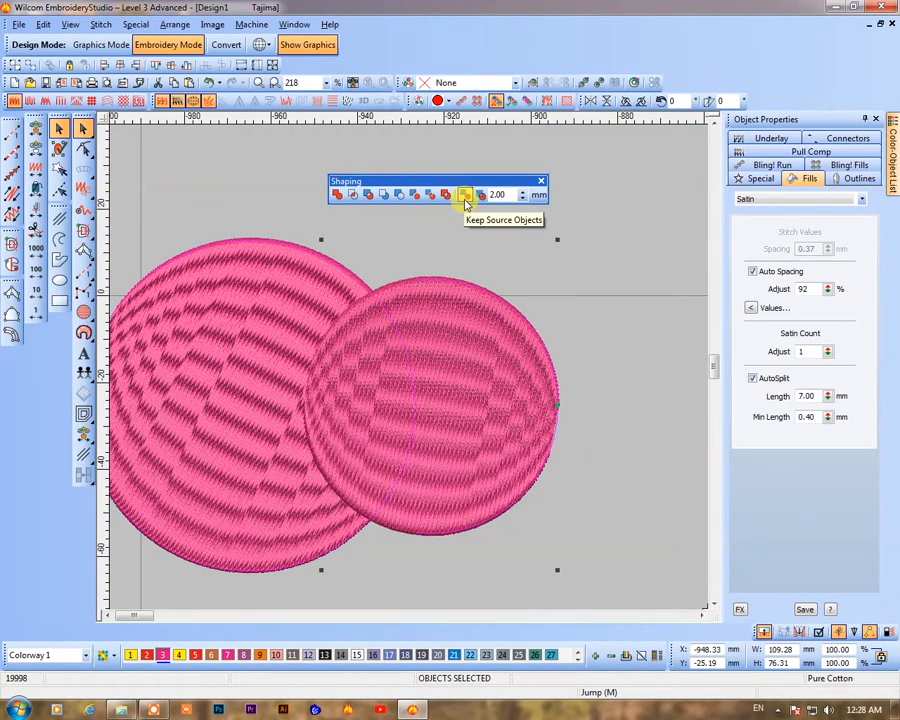
left_click(465, 196)
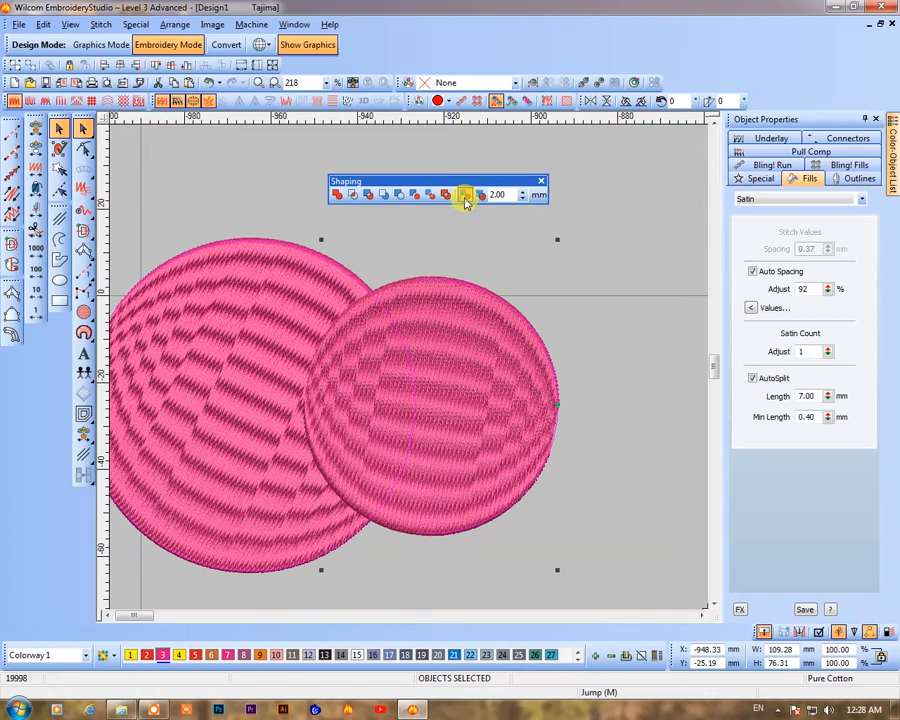
left_click(337, 195)
key("shift+z")
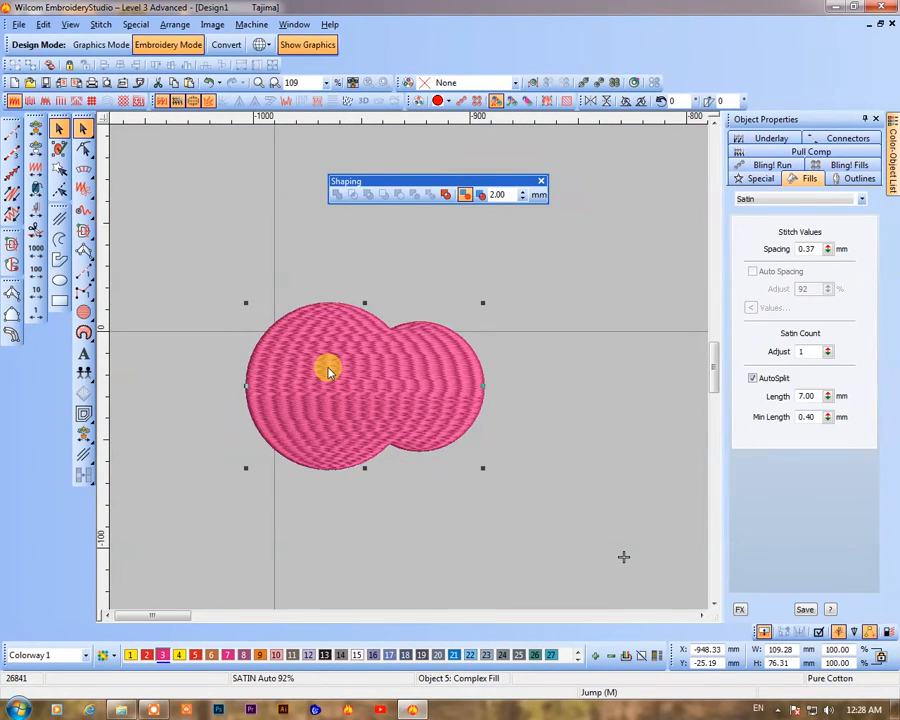
Drag the welded shape away from the kept source circles
key("b")
left_click_drag(236, 278, 540, 482)
left_click_drag(430, 428, 453, 556)
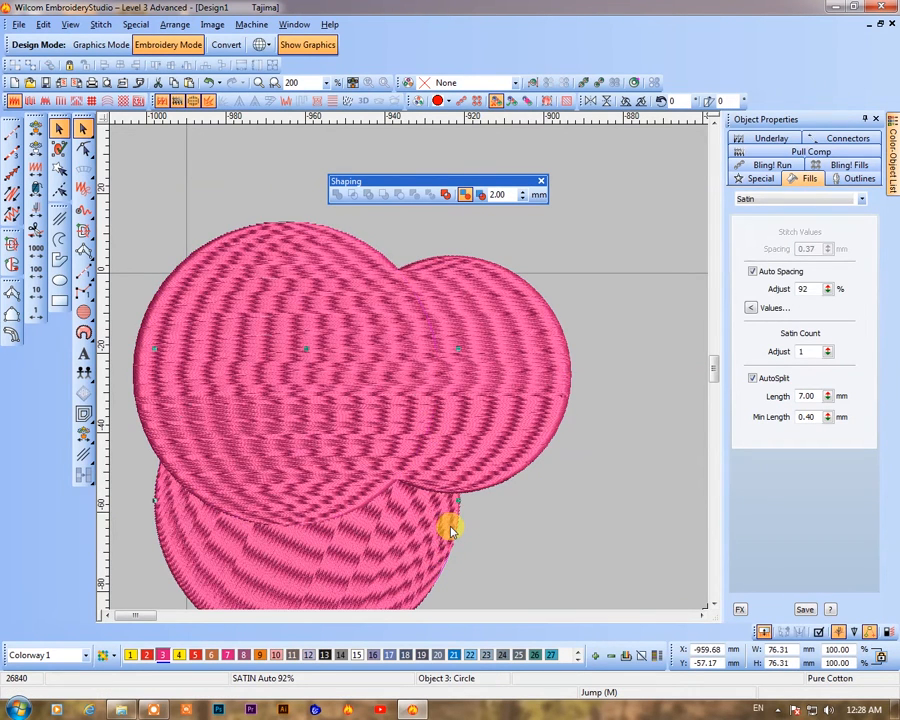
left_click_drag(415, 437, 258, 218)
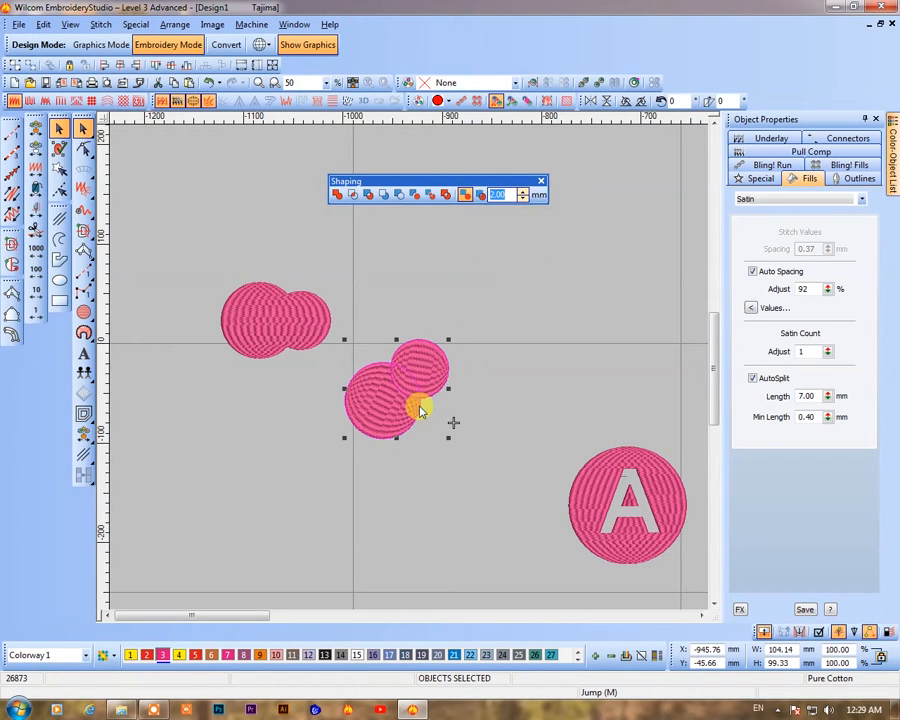
Zoom in on the overlapping edge of the two source circles to examine their stitching
type("b")
left_click_drag(342, 332, 508, 432)
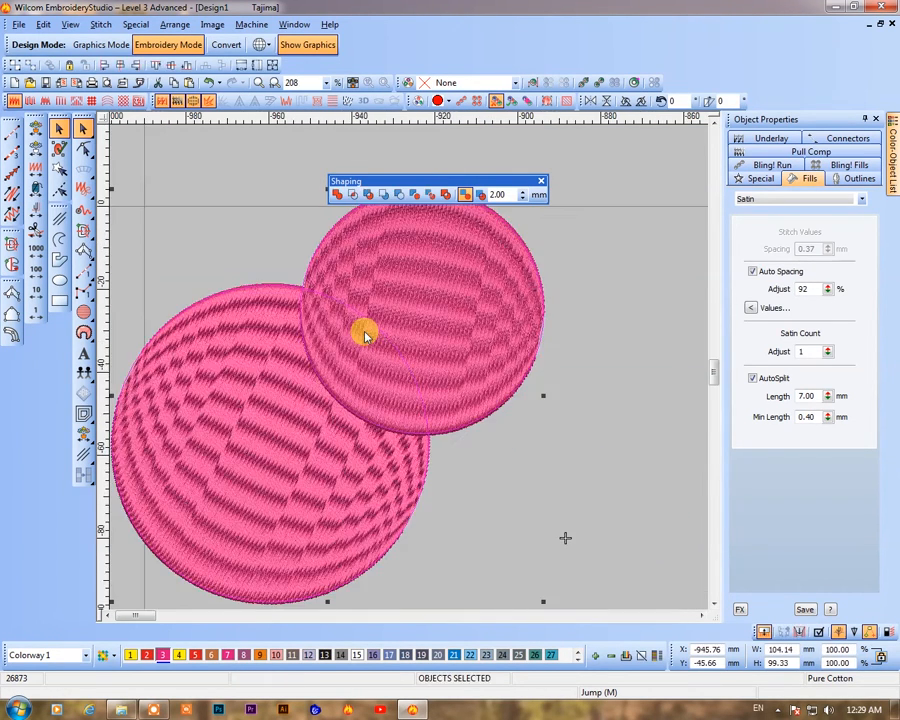
key("t")
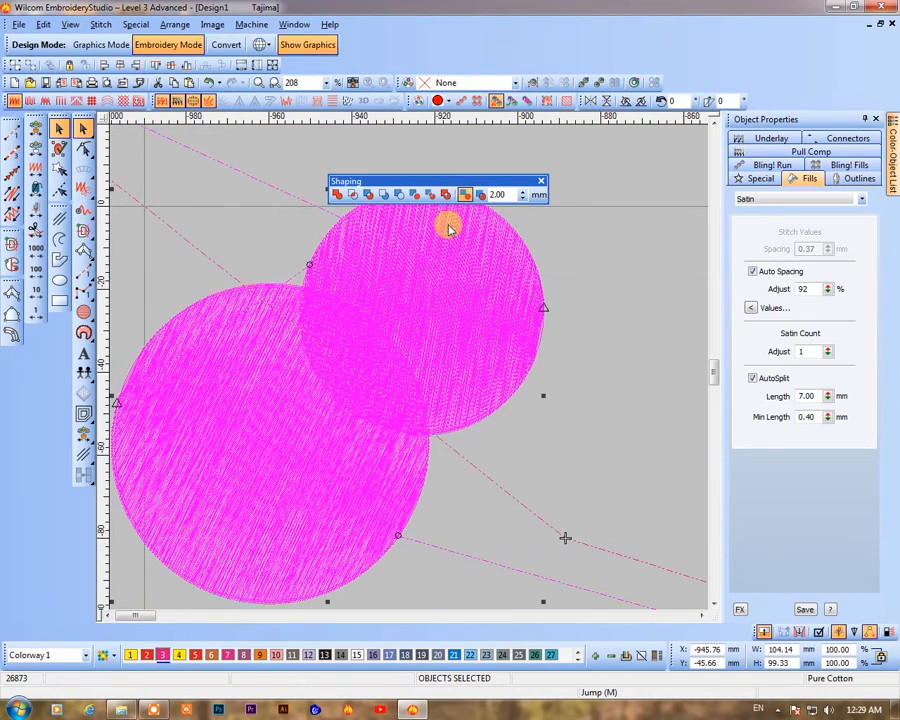
left_click(420, 366)
left_click(358, 462)
scroll(350, 422, "up", 4)
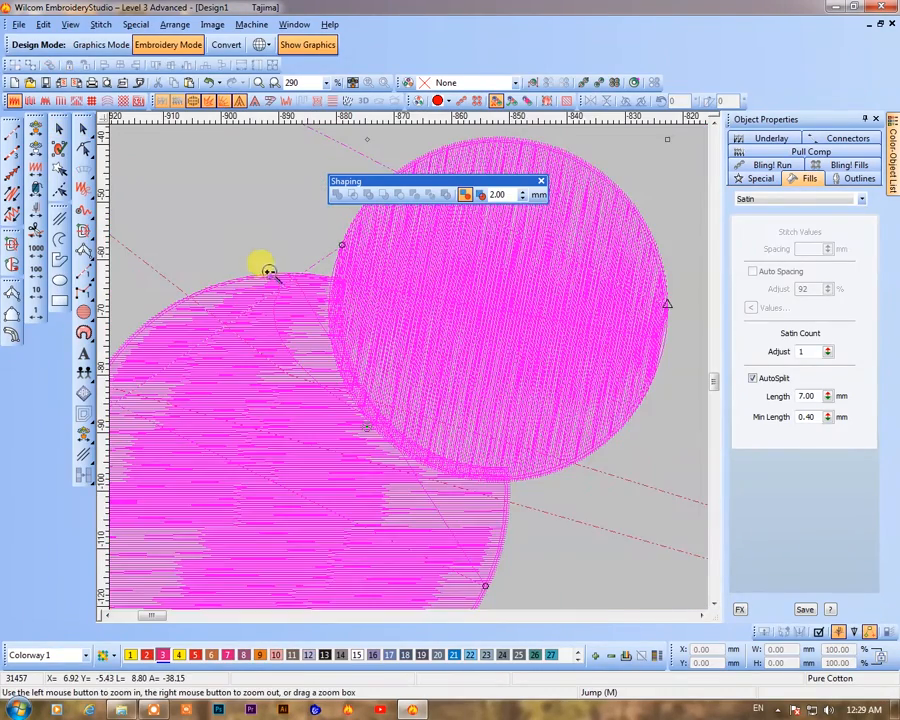
left_click_drag(273, 247, 411, 334)
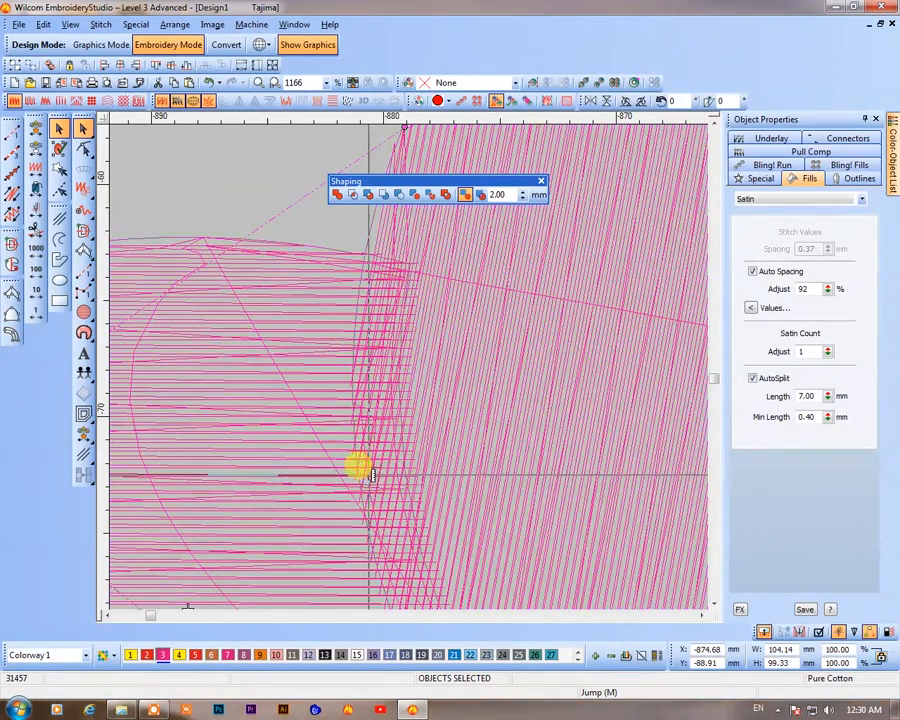
Measure the overlap between the circles' stitching and set the shaping overlap value to 2.00 mm
key("m")
left_click_drag(356, 410, 514, 177)
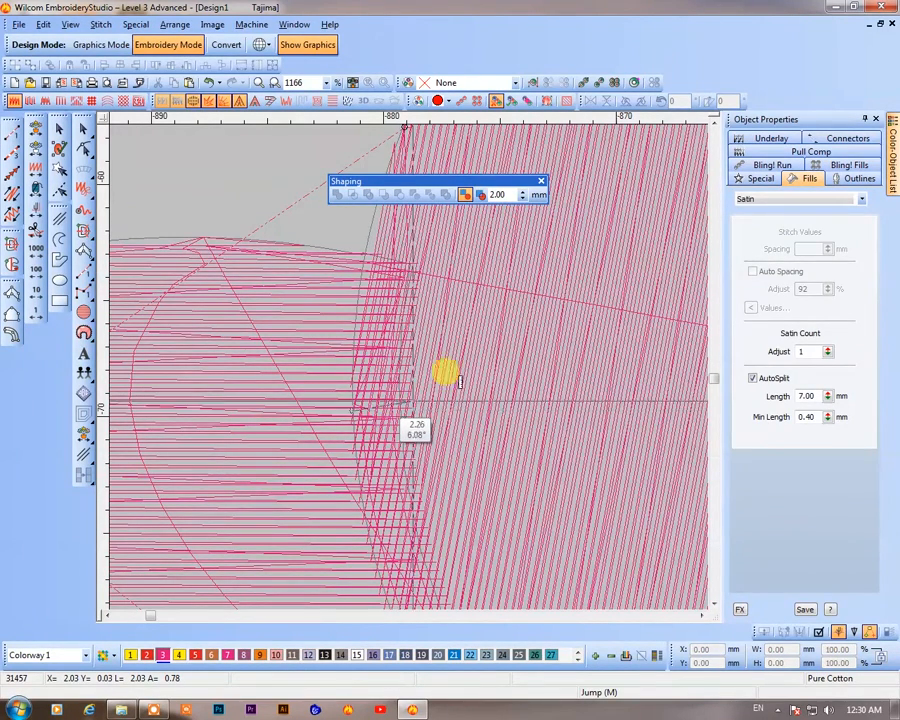
left_click(524, 194)
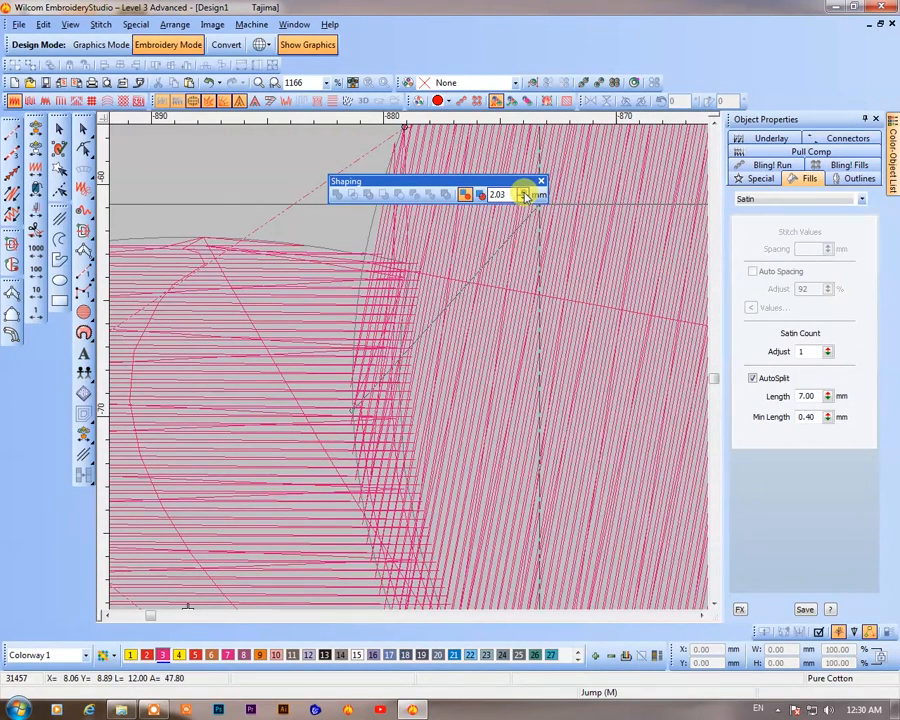
left_click(521, 199)
left_click(521, 200)
left_click(521, 200)
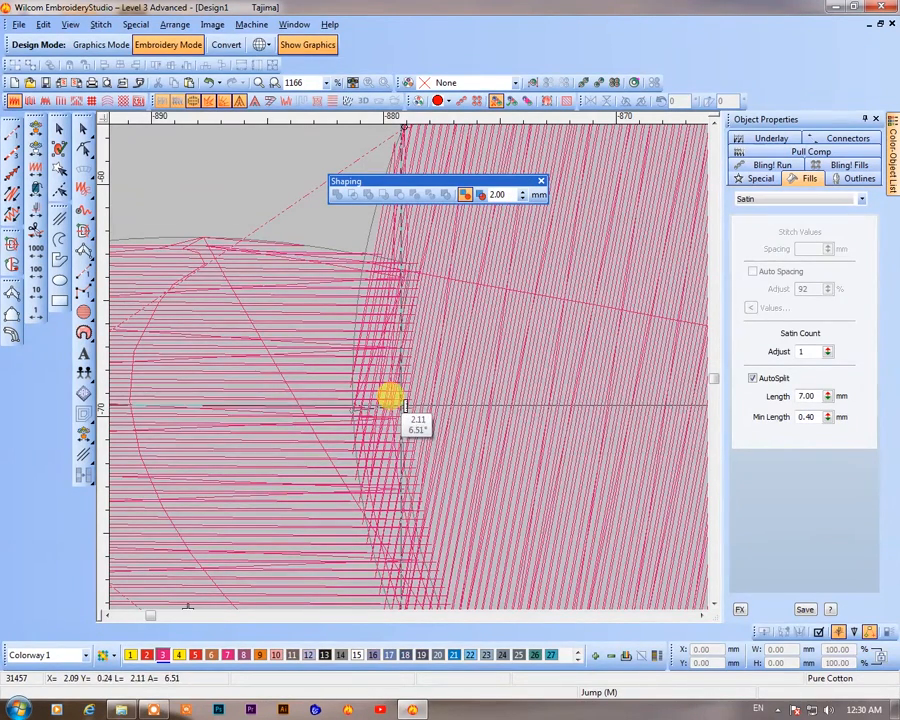
scroll(404, 405, "down", 6)
scroll(401, 376, "down", 3)
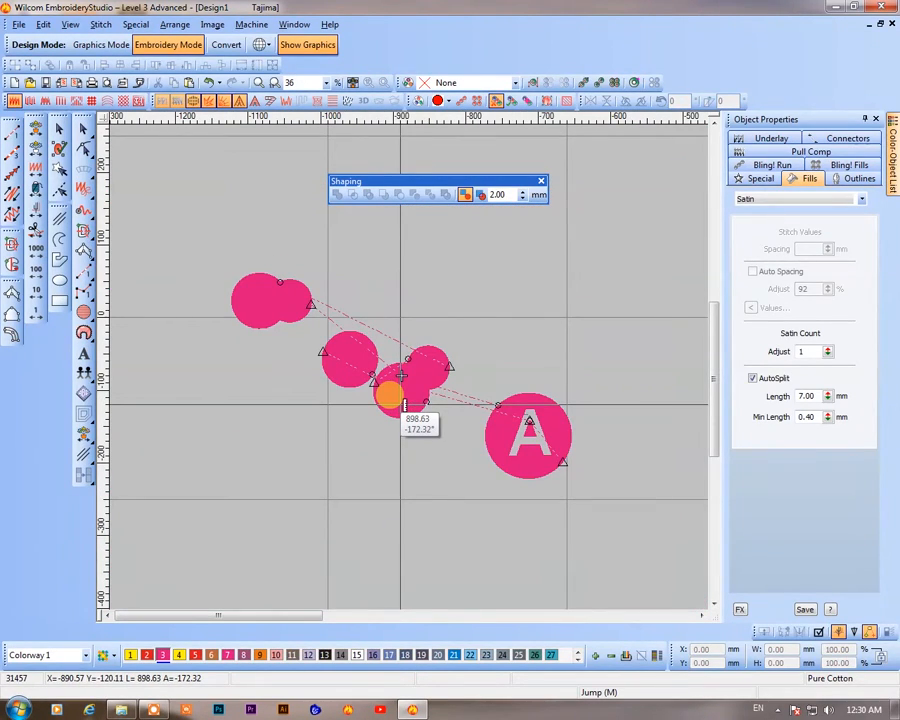